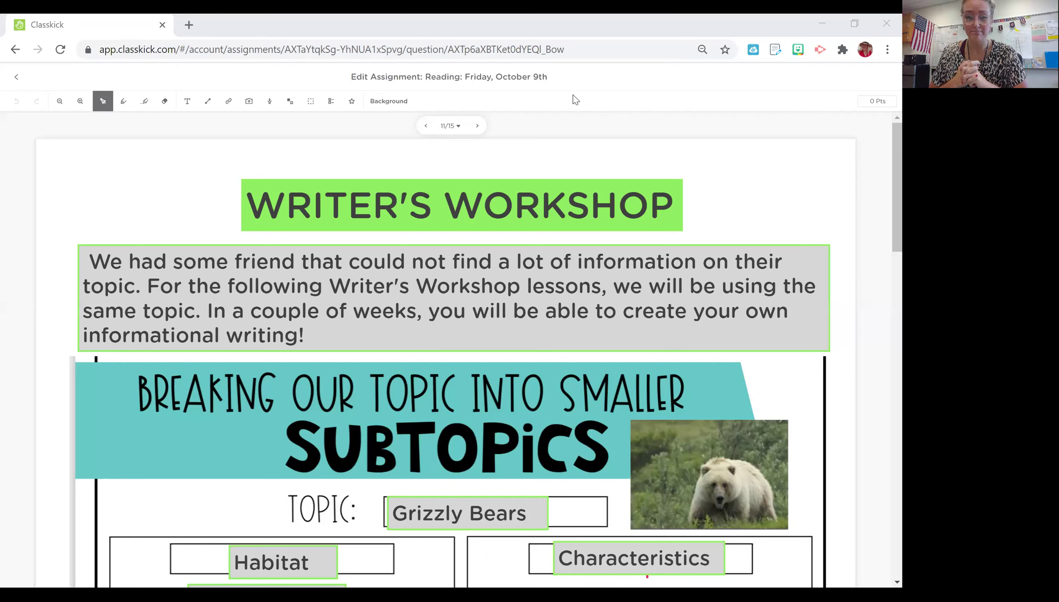
Step: Review the grizzly bear subtopics on page 11 and the table of contents and lead examples on page 12
scroll(429, 265, "down", 5)
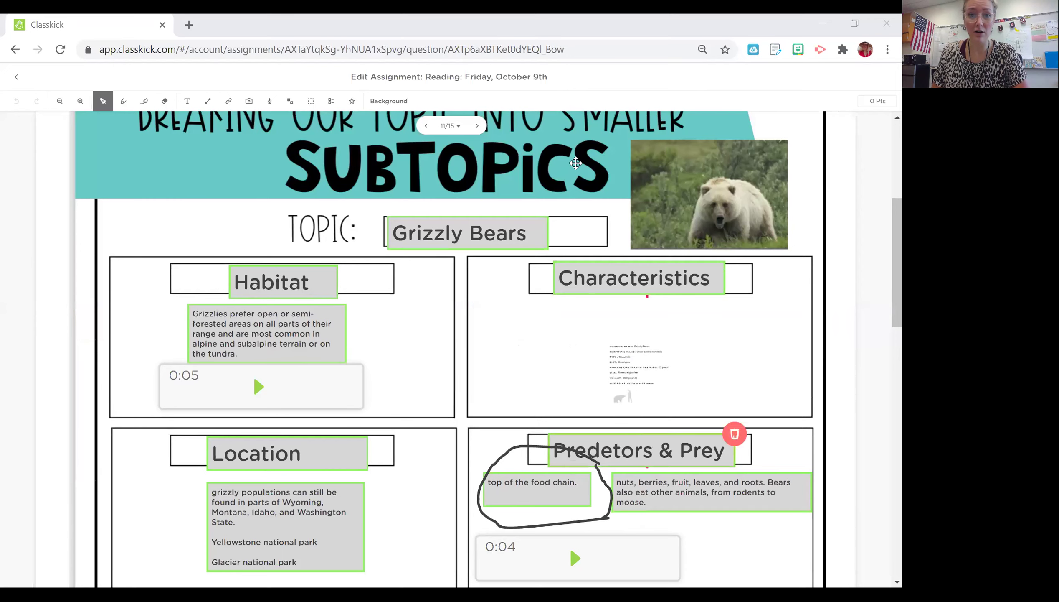
left_click(477, 125)
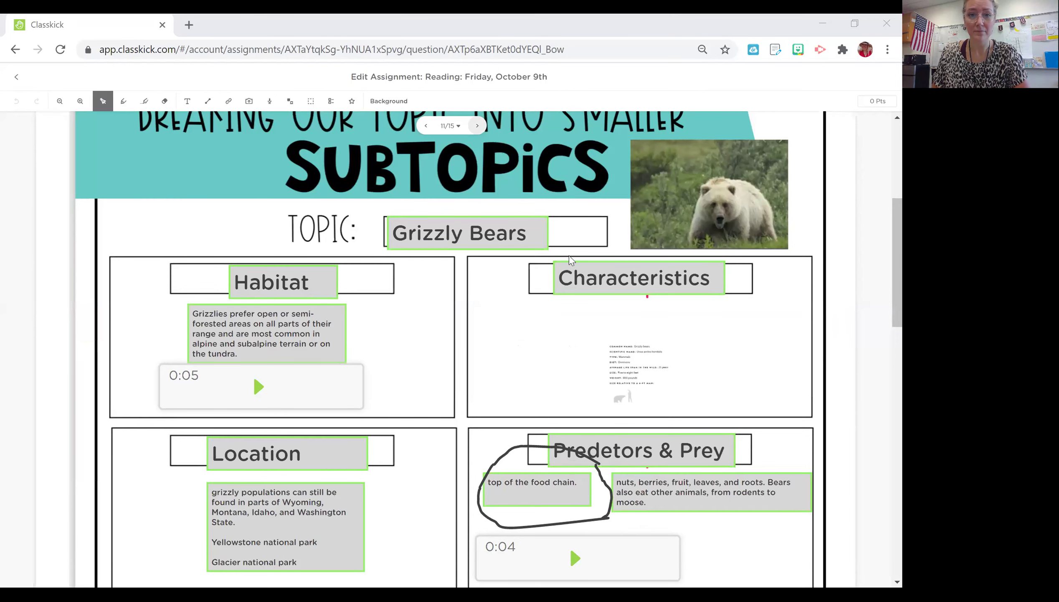
scroll(569, 276, "down", 5)
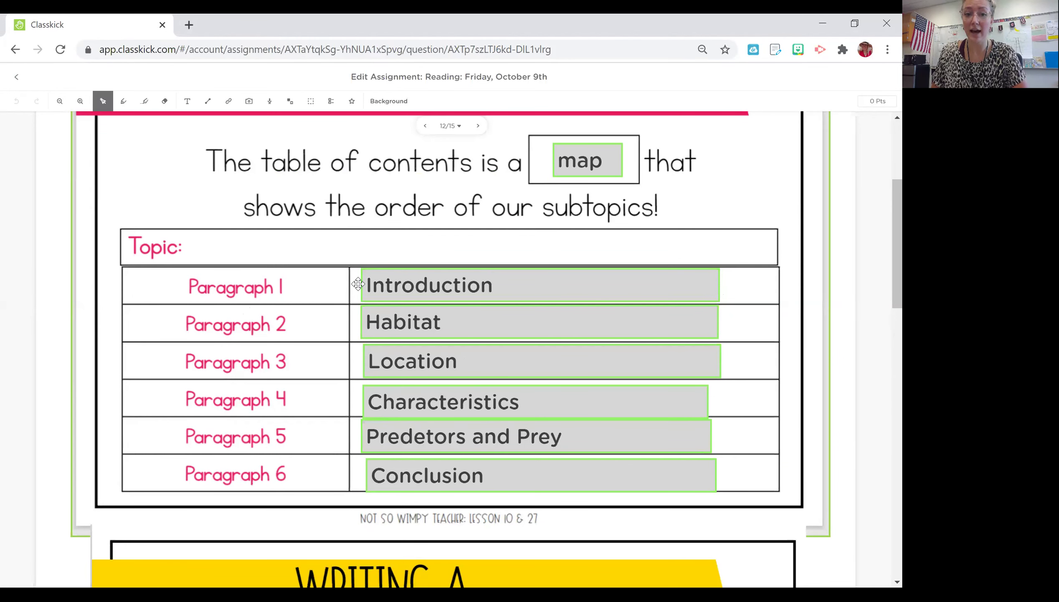
scroll(281, 456, "down", 10)
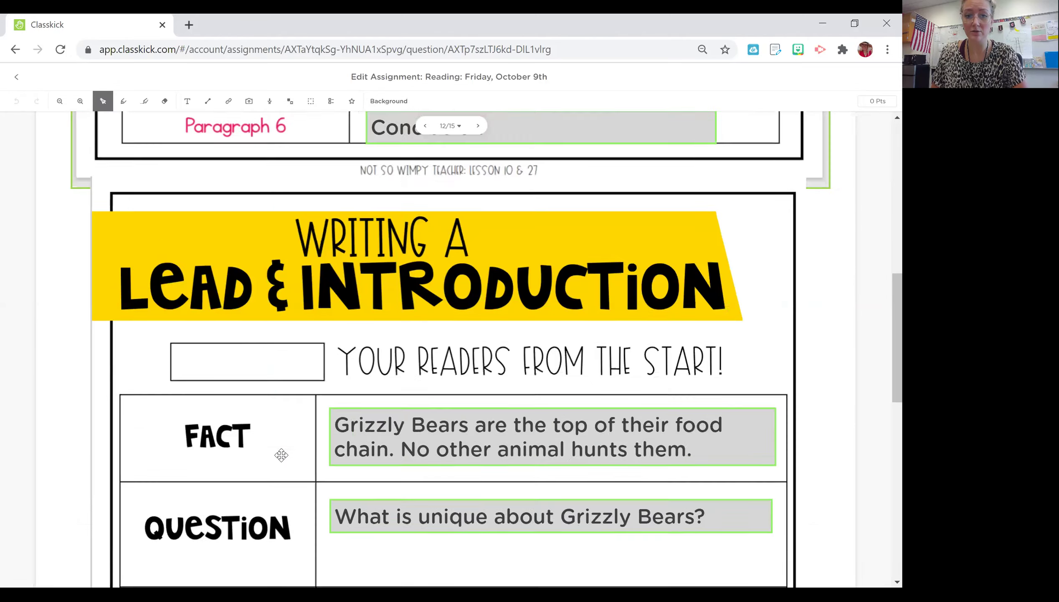
scroll(281, 455, "down", 3)
scroll(679, 343, "up", 2)
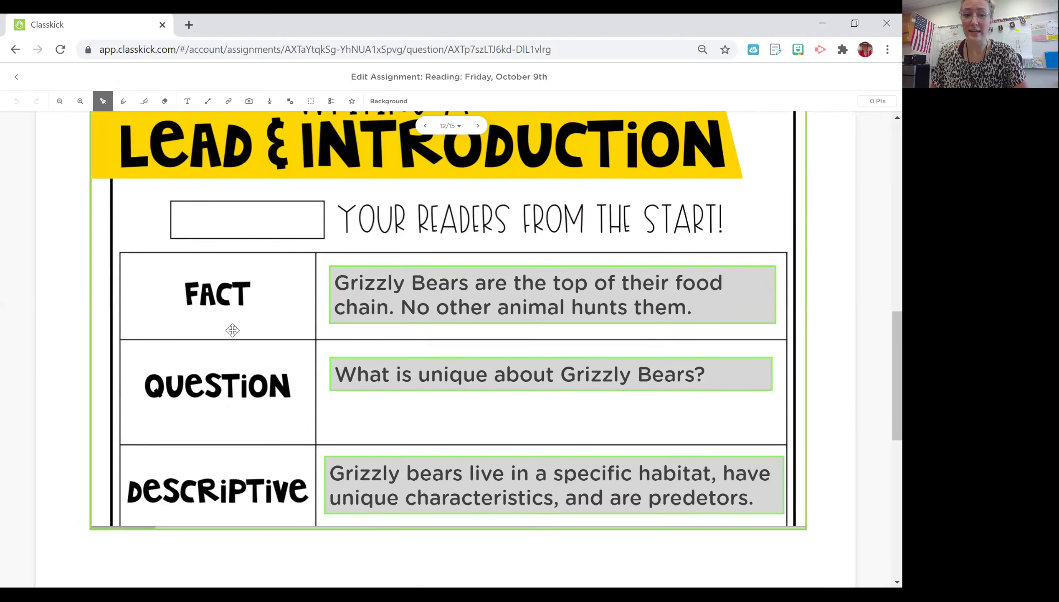
mouse_move(382, 298)
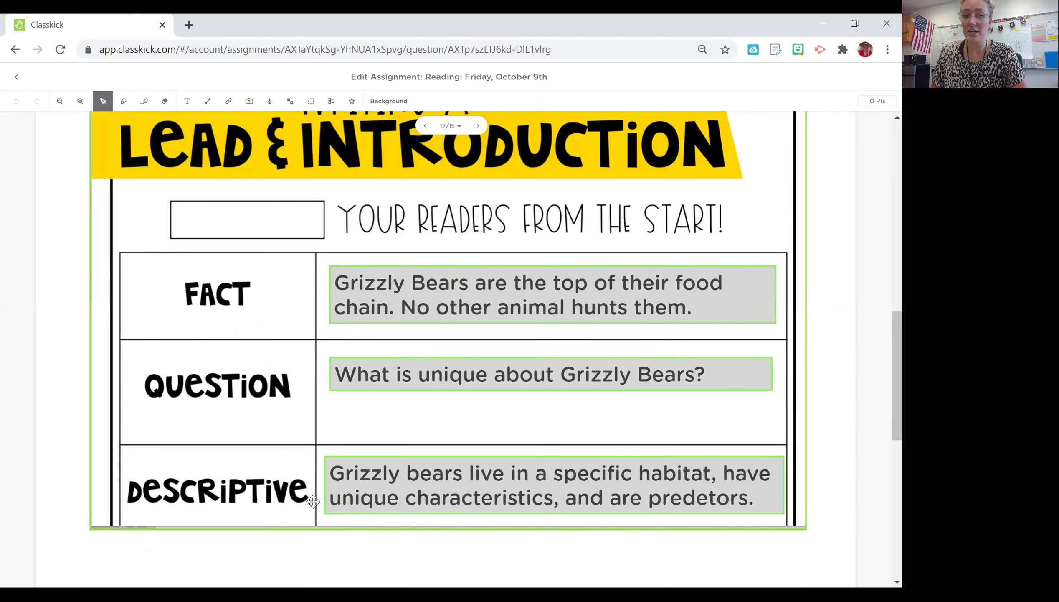
Step: Review the topic and concluding sentences and the transitions chart on page 13
left_click(477, 125)
scroll(468, 362, "down", 3)
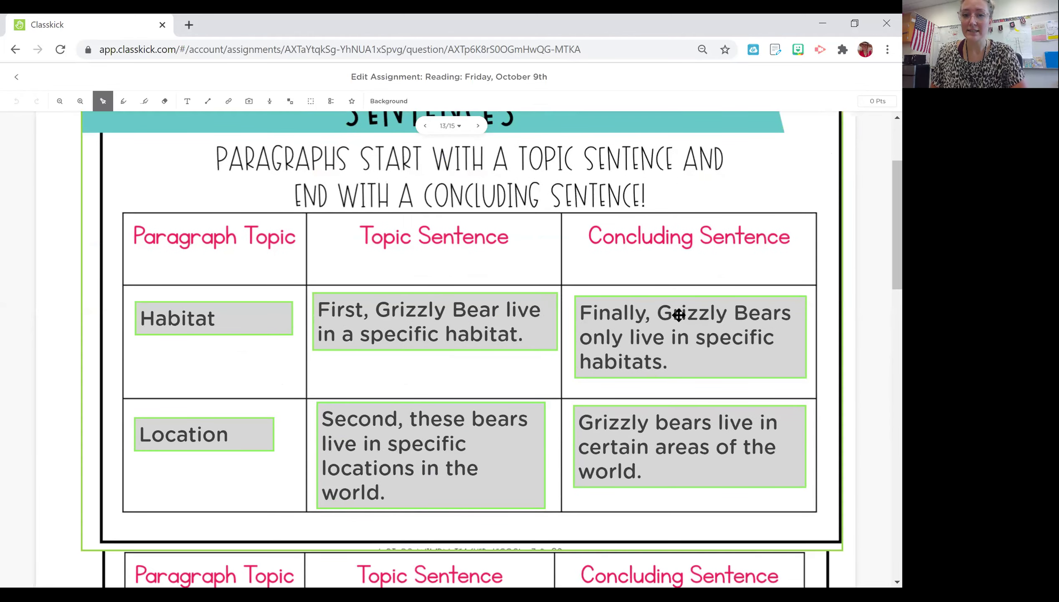
scroll(328, 294, "down", 8)
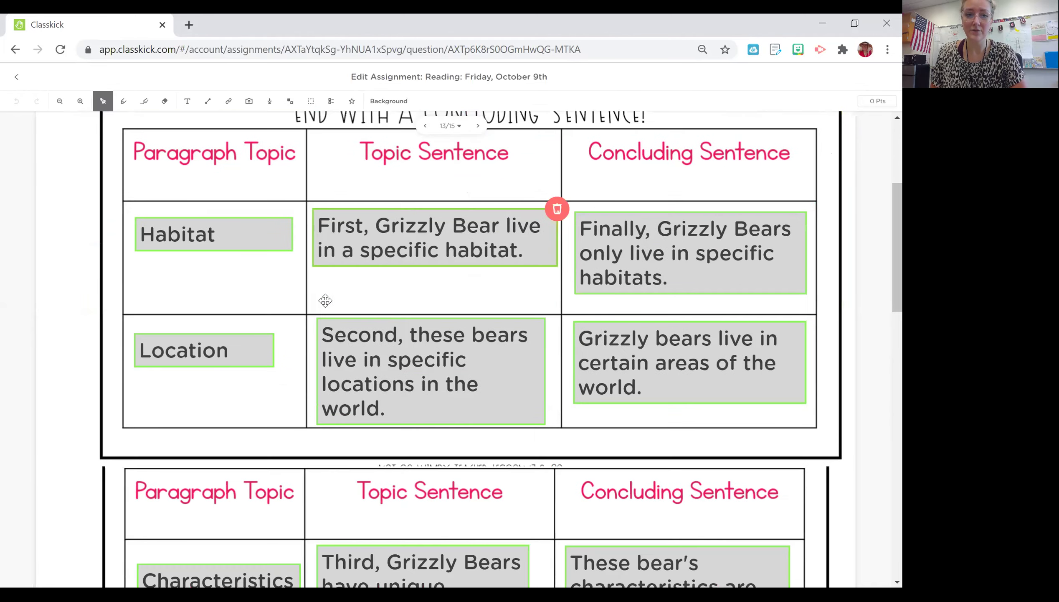
scroll(504, 173, "up", 8)
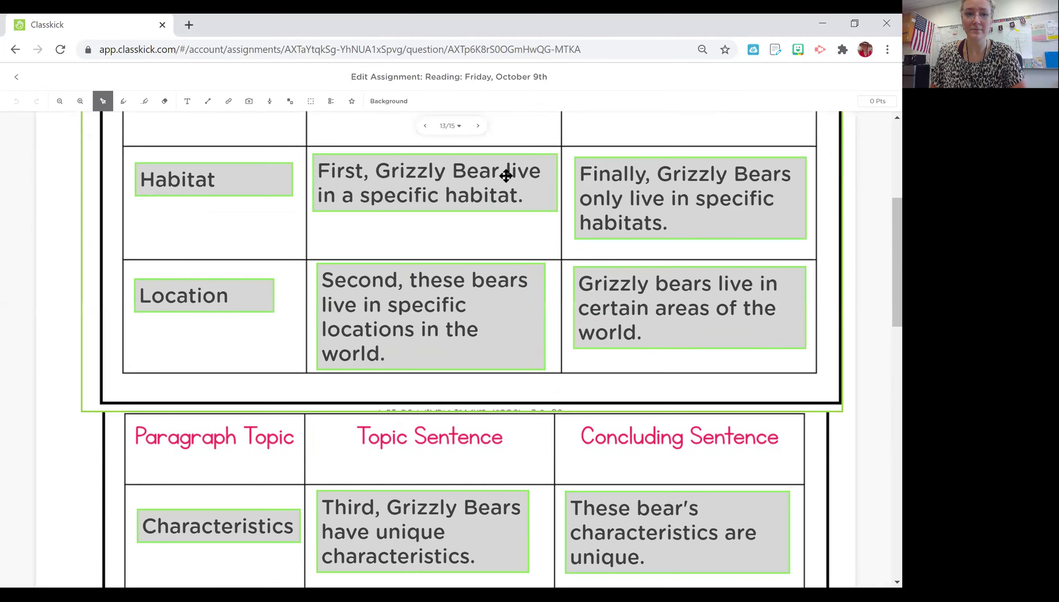
scroll(495, 206, "down", 15)
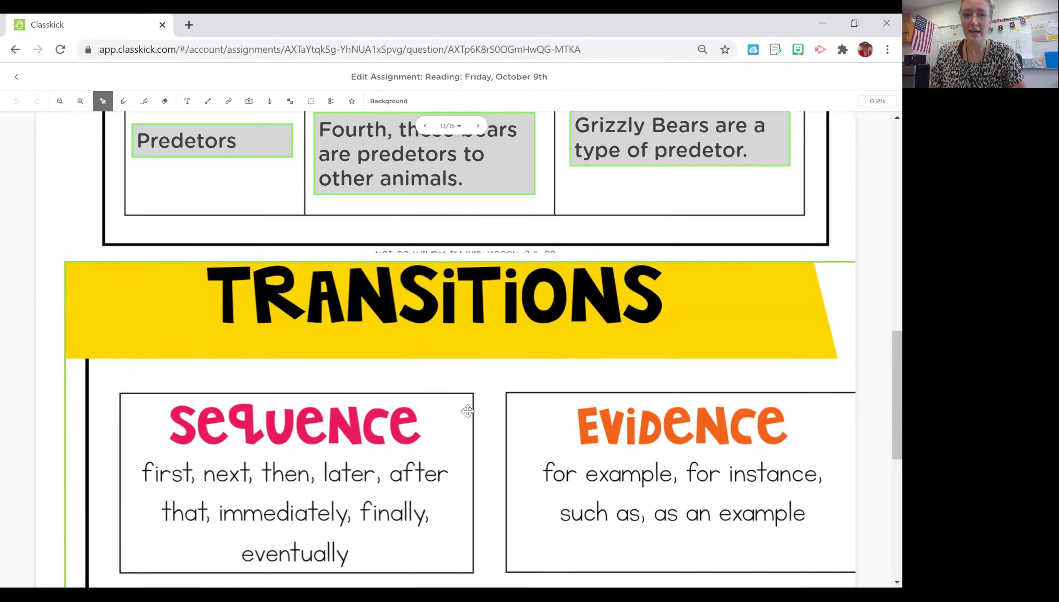
scroll(471, 409, "down", 3)
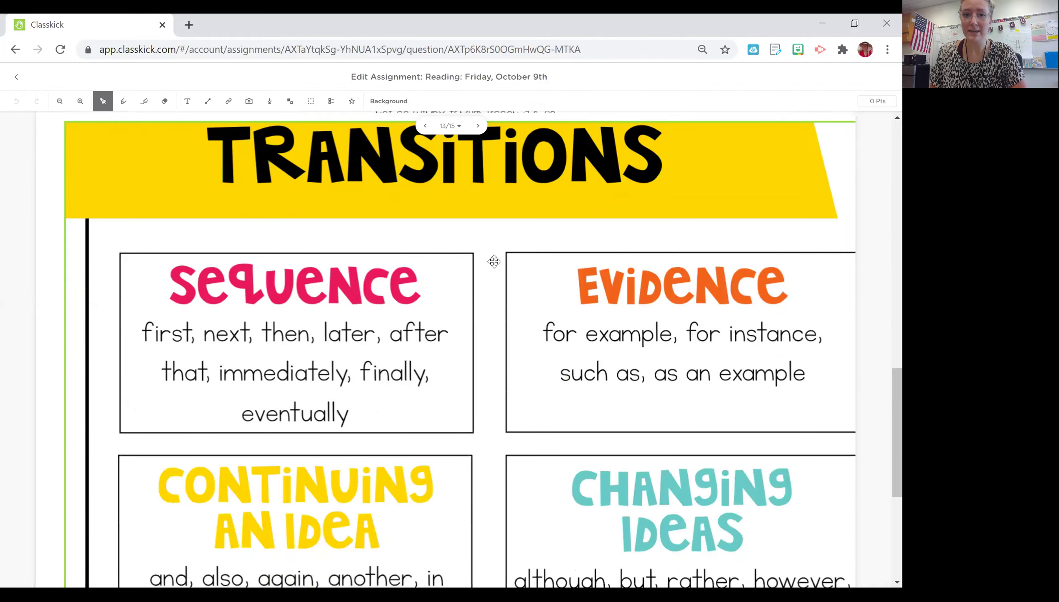
Step: On page 14, remove the spelling story instructions and move the large gray writing box up
left_click(478, 125)
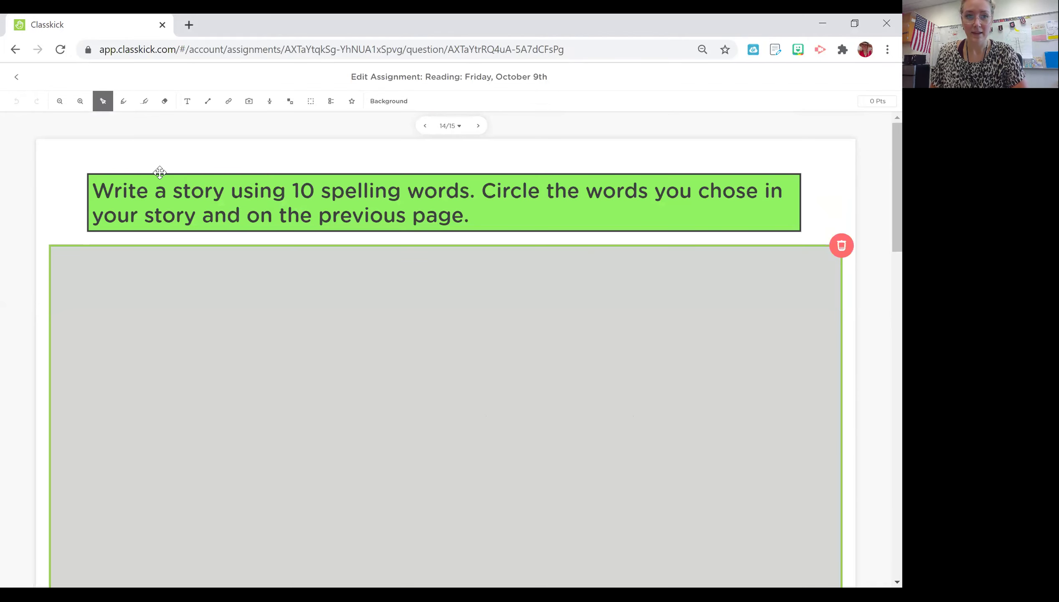
left_click(79, 152)
left_click(437, 395)
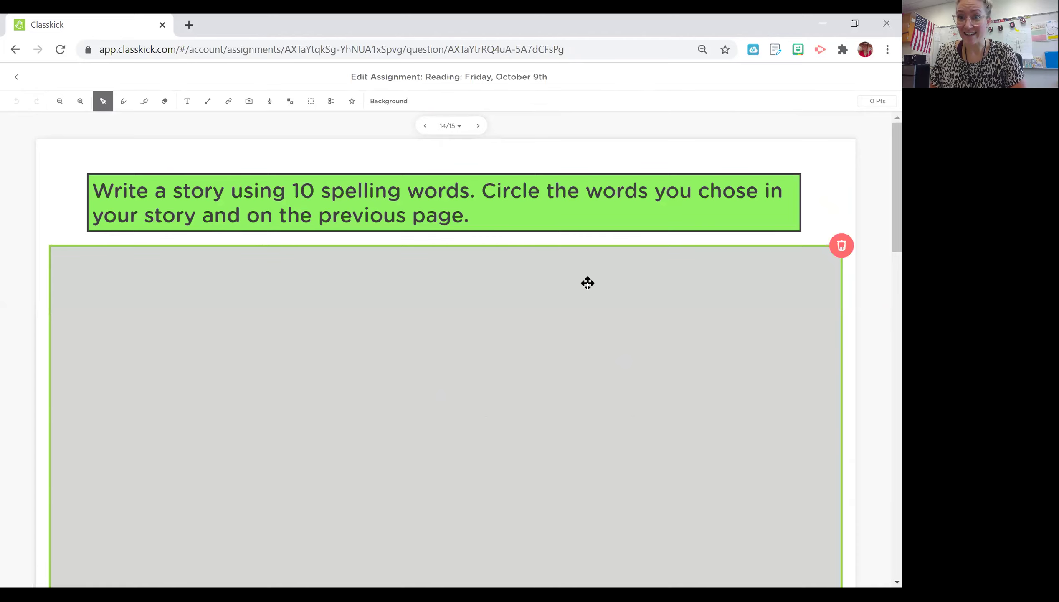
left_click(548, 224)
key("Delete")
left_click(470, 510)
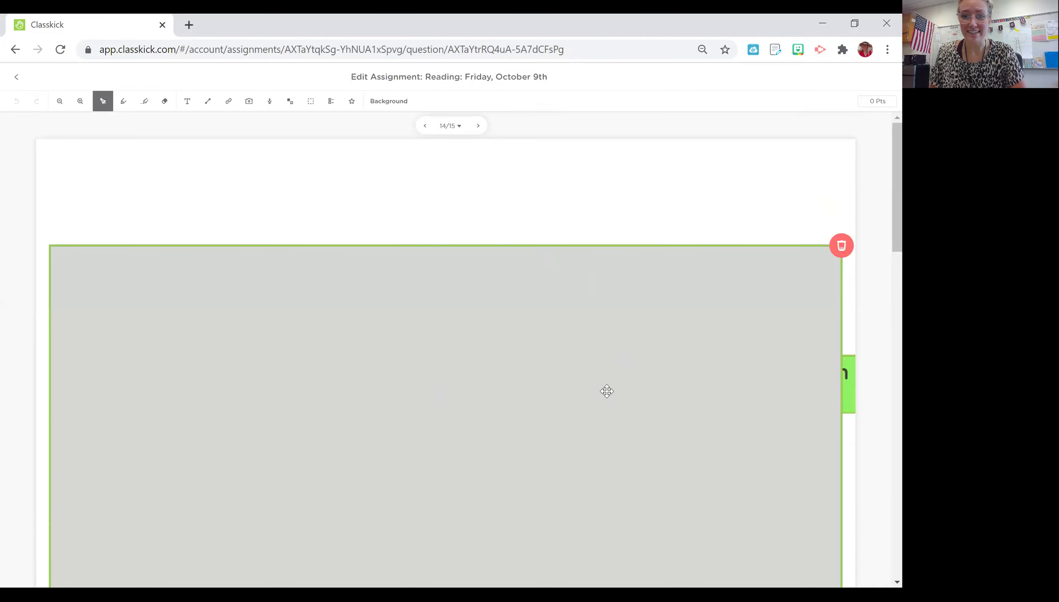
left_click_drag(583, 313, 589, 253)
left_click(362, 157)
Step: Add a wide, empty text box for a title near the upper edge of the gray writing area
left_click(187, 102)
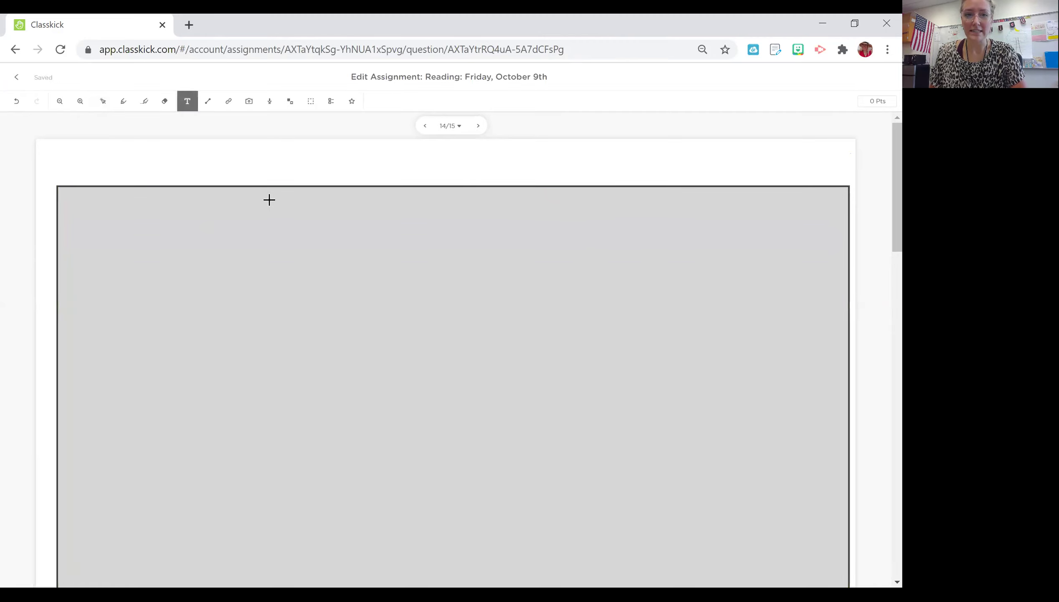
left_click(268, 200)
left_click_drag(618, 266, 620, 266)
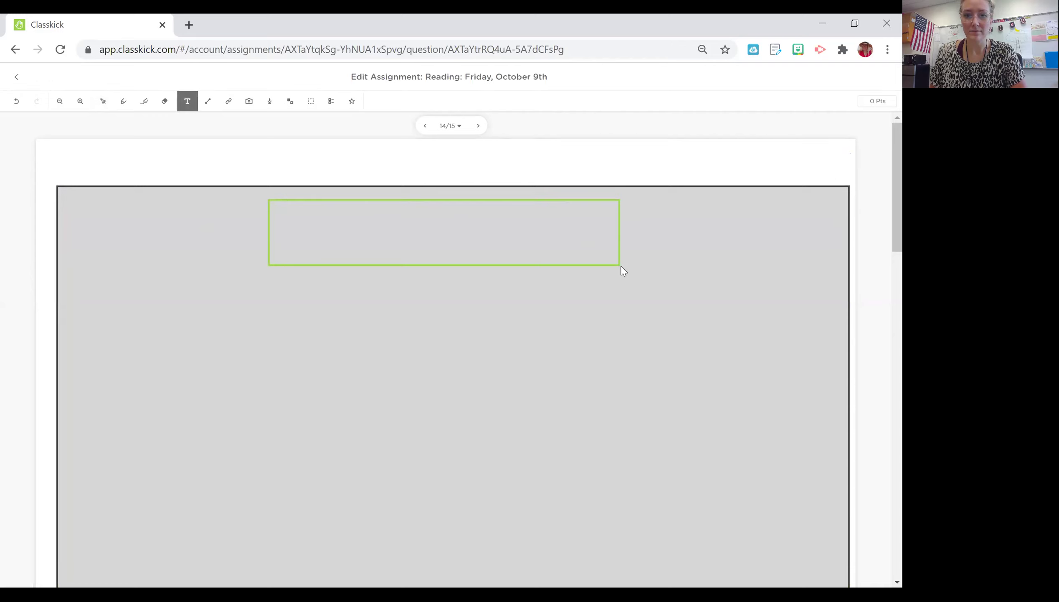
left_click(745, 261)
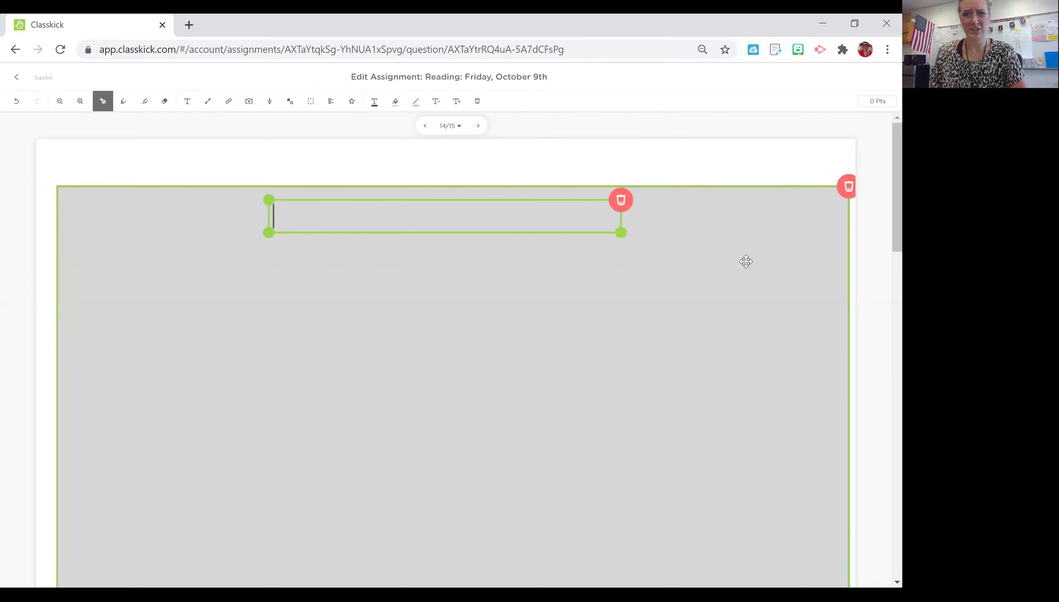
left_click(861, 275)
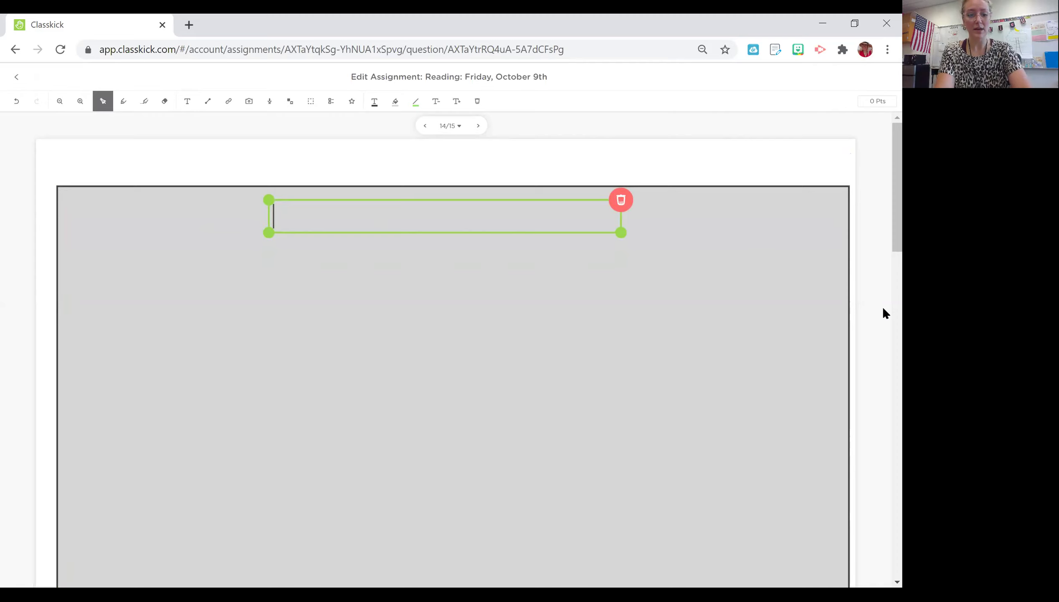
Step: Enter the title "The Fierce Grizzly Bear" in the new text box
type("The Fierce Grizzly Brea")
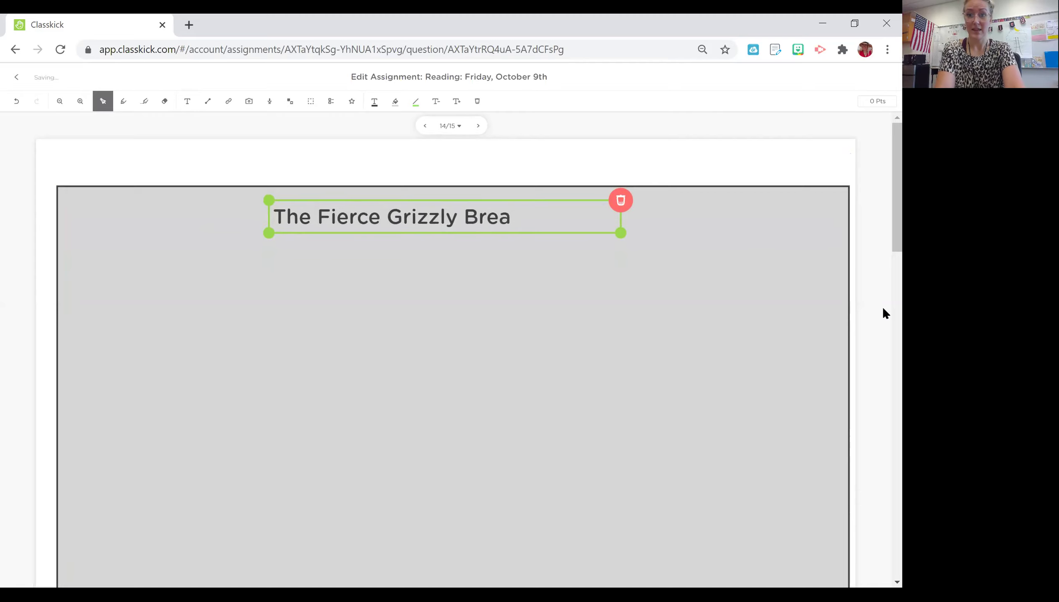
key("BackSpace")
key("BackSpace")
type("e")
key("BackSpace")
key("BackSpace")
type("ear")
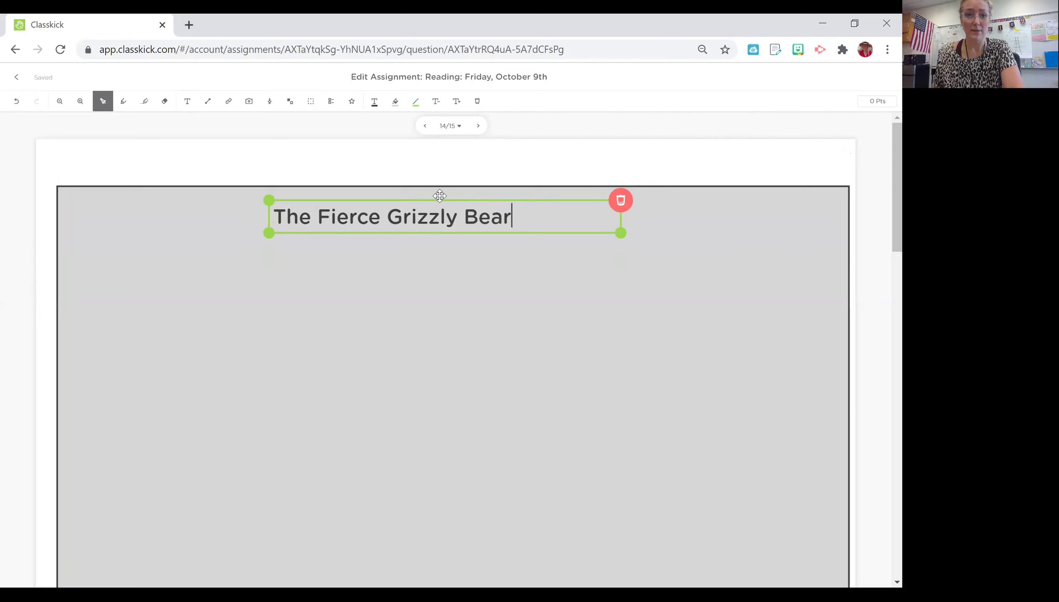
Step: Try "Agressive" in place of "Fierce" in the title and remove it again
left_click_drag(386, 224, 254, 217)
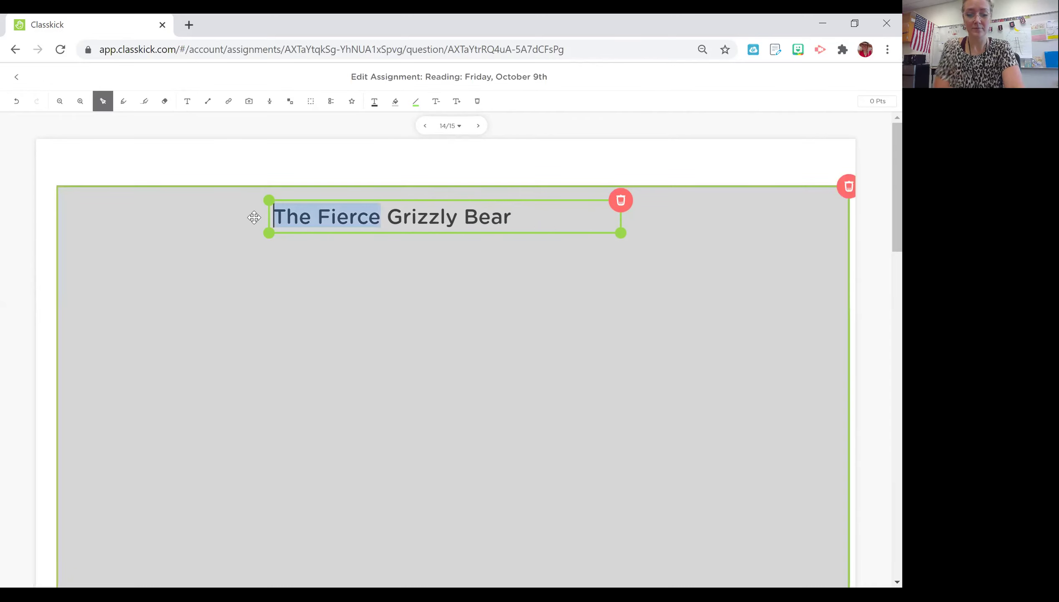
type("The En")
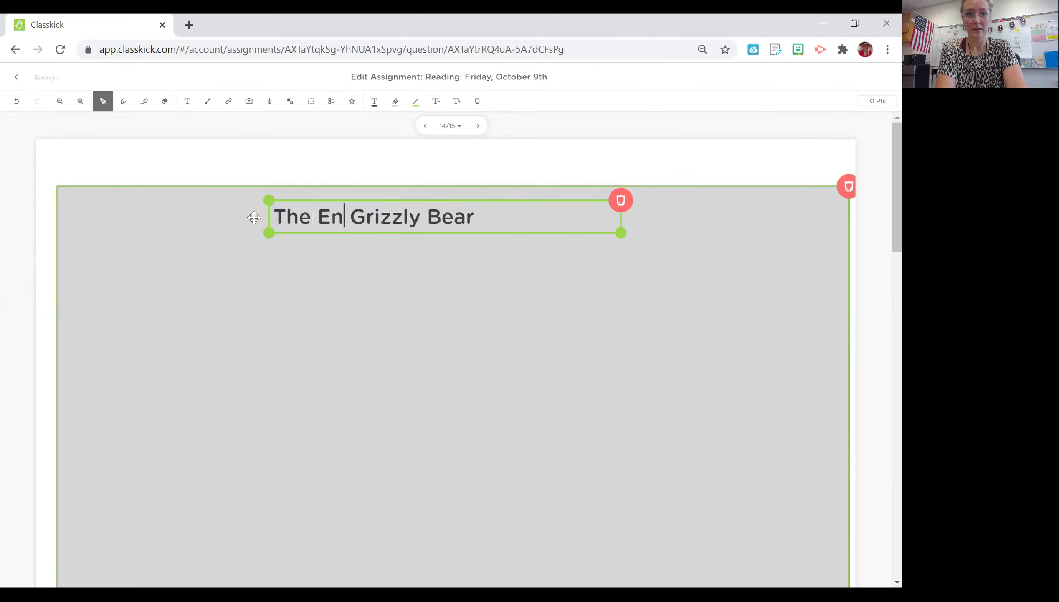
key("BackSpace")
key("BackSpace")
type("Agressive")
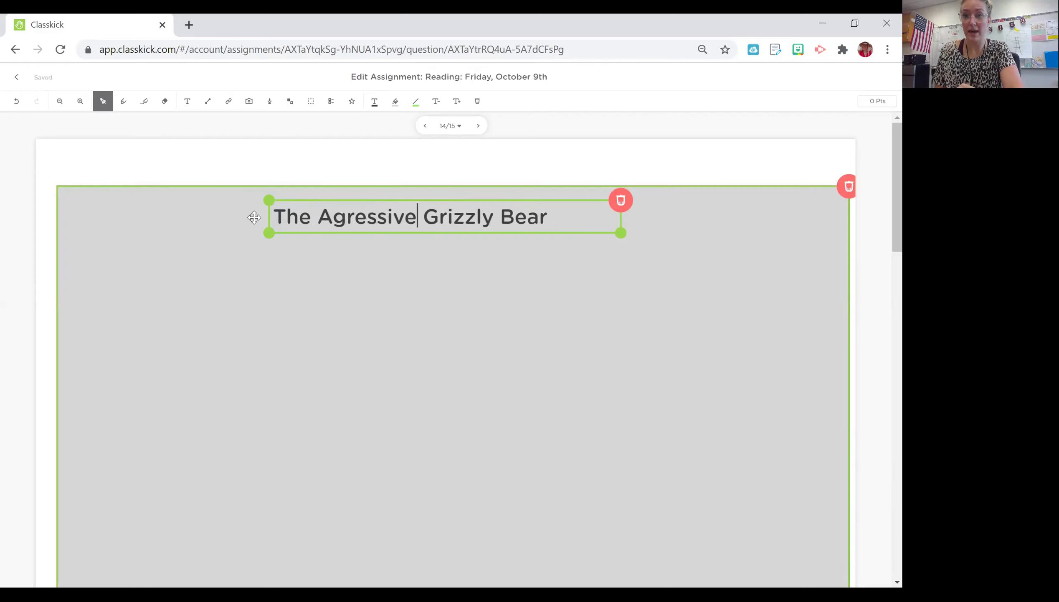
key("BackSpace")
key("BackSpace")
key("BackSpace")
key("BackSpace")
key("BackSpace")
key("BackSpace")
key("BackSpace")
key("BackSpace")
key("BackSpace")
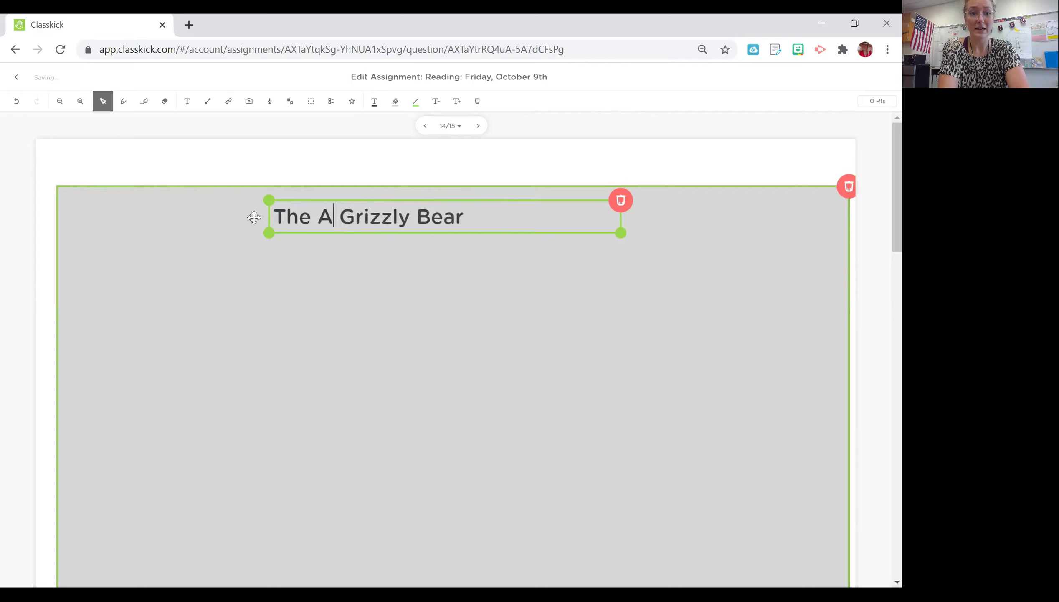
Step: Try "Giant" as the describing word in the title and remove it again
type("Giant")
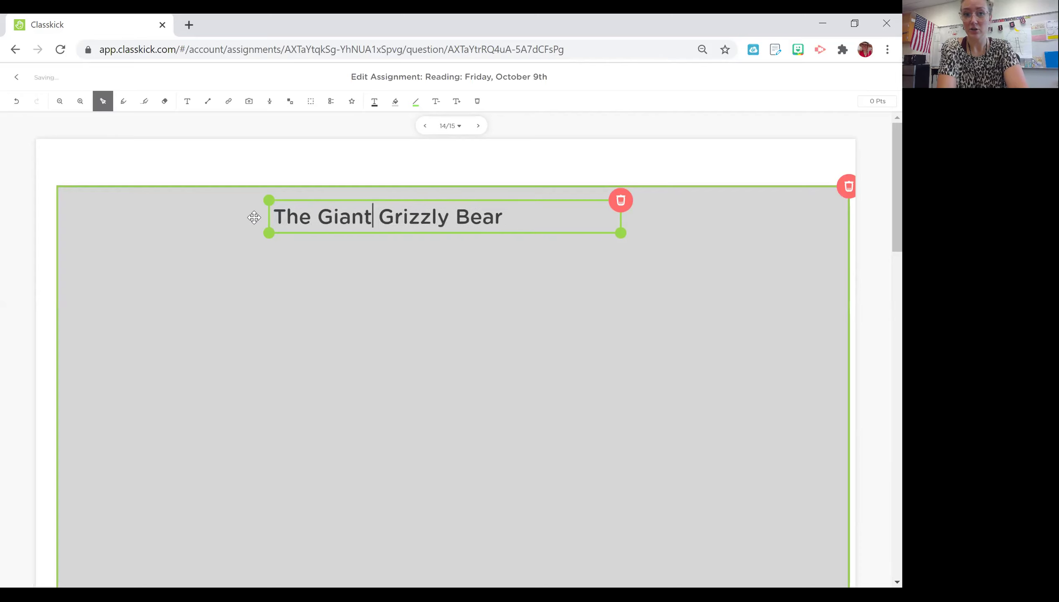
key("BackSpace")
key("BackSpace")
key("BackSpace")
key("BackSpace")
key("BackSpace")
key("BackSpace")
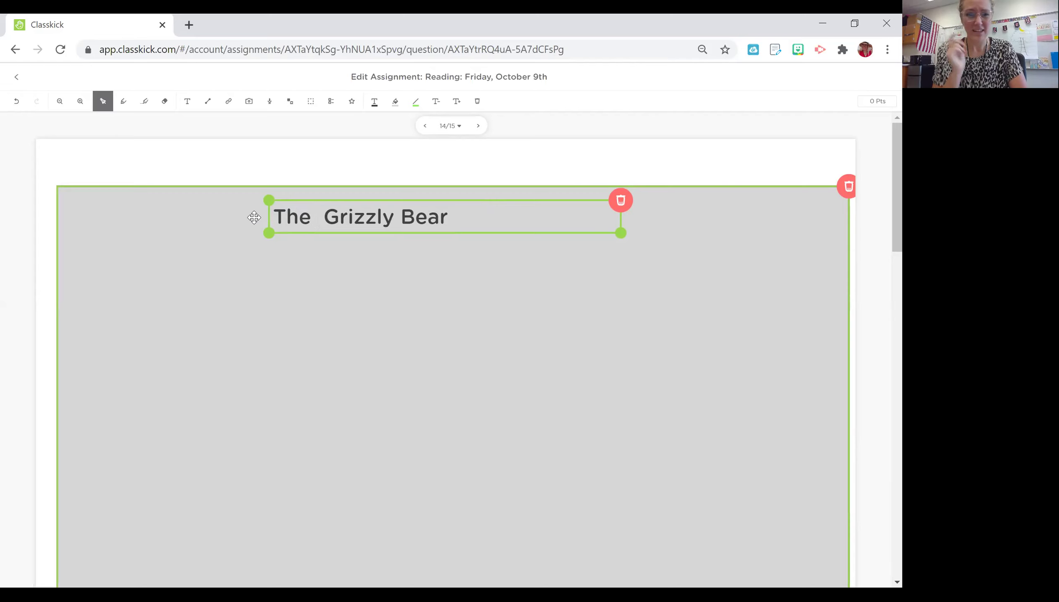
Step: Try "BIg" as the describing word in the title and replace it with "Fierce"
type("BIg")
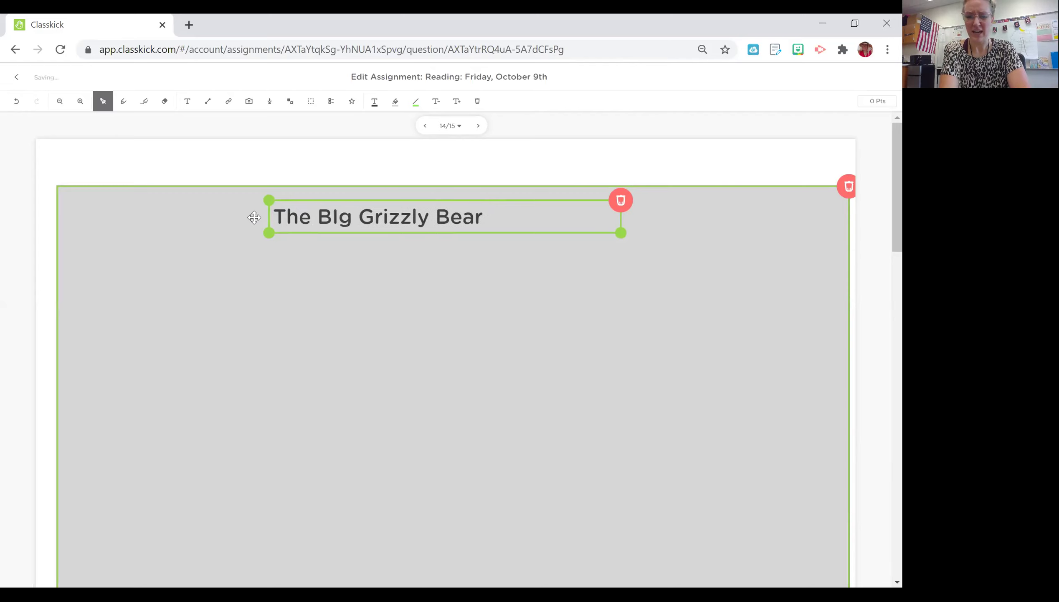
key("BackSpace")
key("BackSpace")
key("BackSpace")
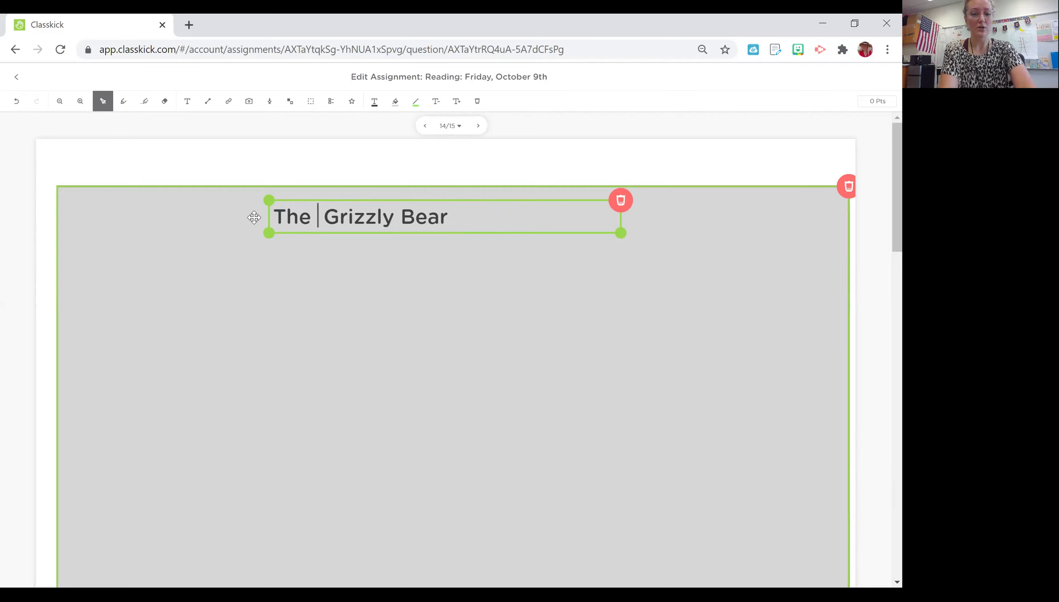
type("Fierce")
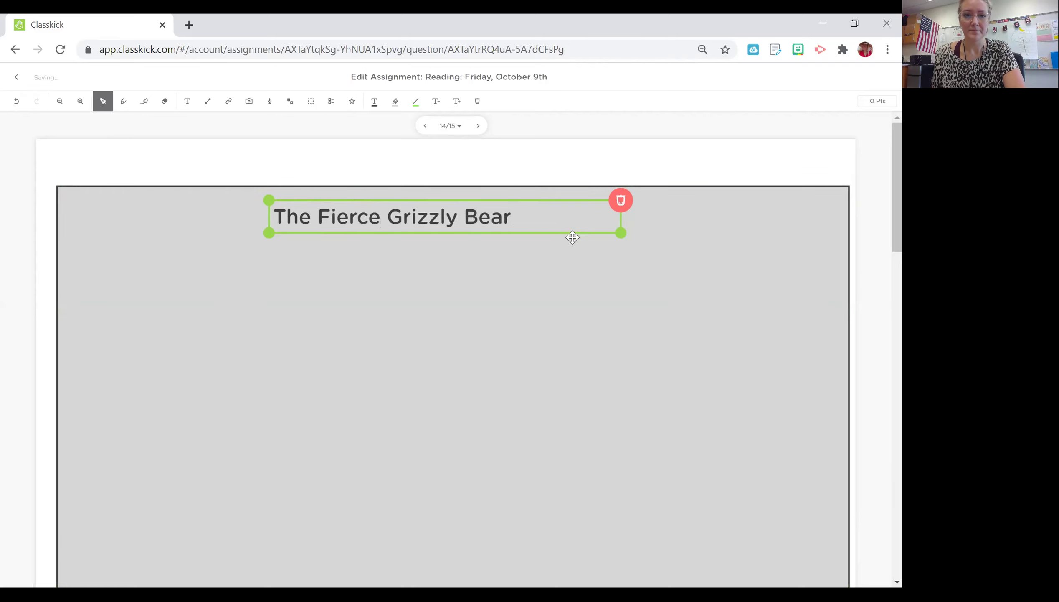
Step: Move the title text box slightly down and toward the middle, and narrow it to fit the title
left_click_drag(573, 234, 589, 247)
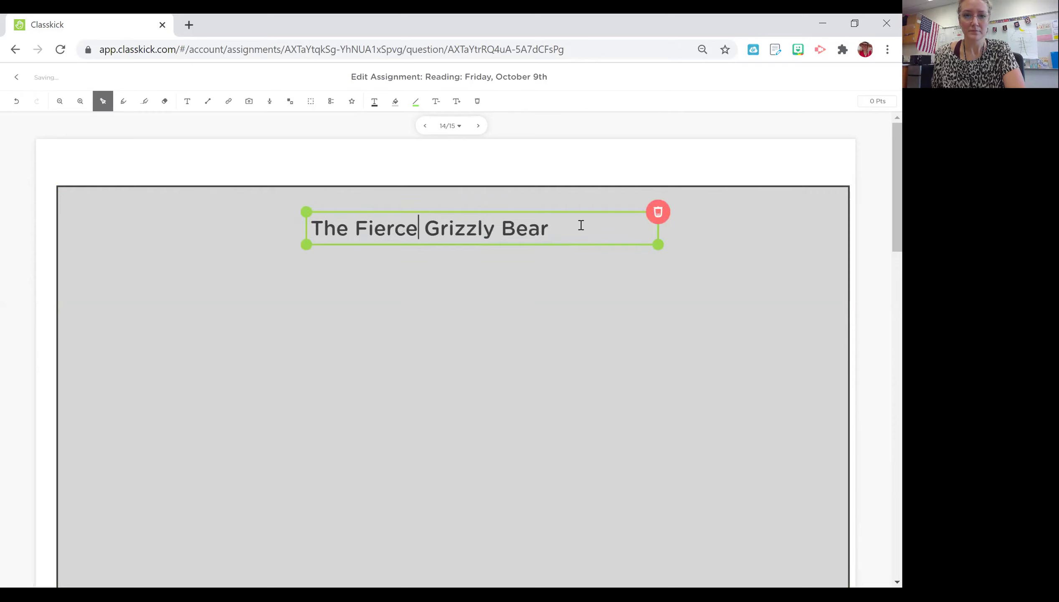
left_click(610, 232)
left_click(617, 364)
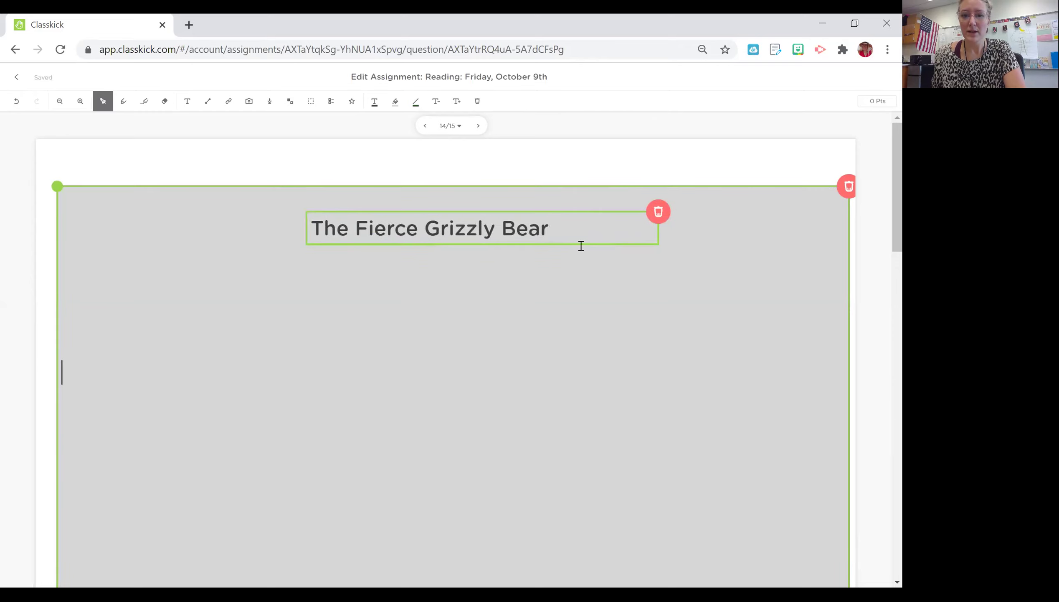
left_click(629, 227)
left_click_drag(655, 253, 558, 261)
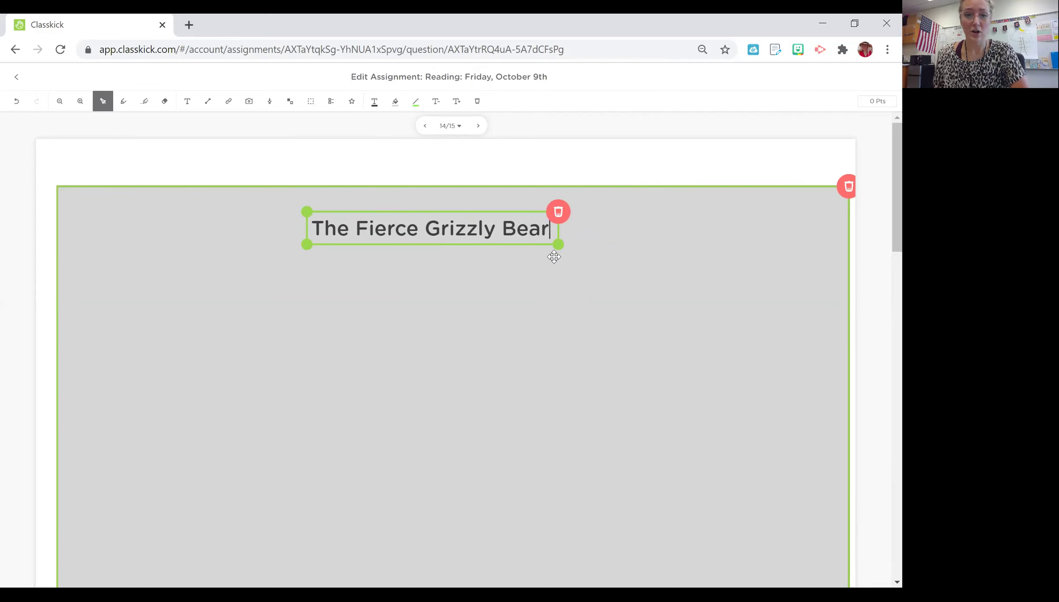
left_click(542, 352)
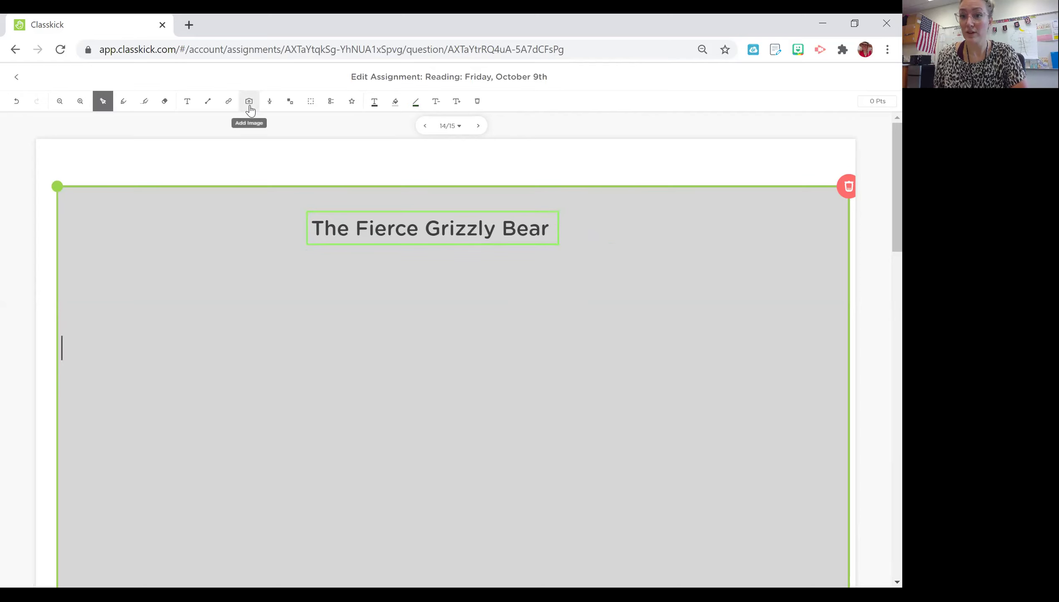
Step: Add a wide text box below the title, spanning most of the grey writing area's width
left_click(188, 102)
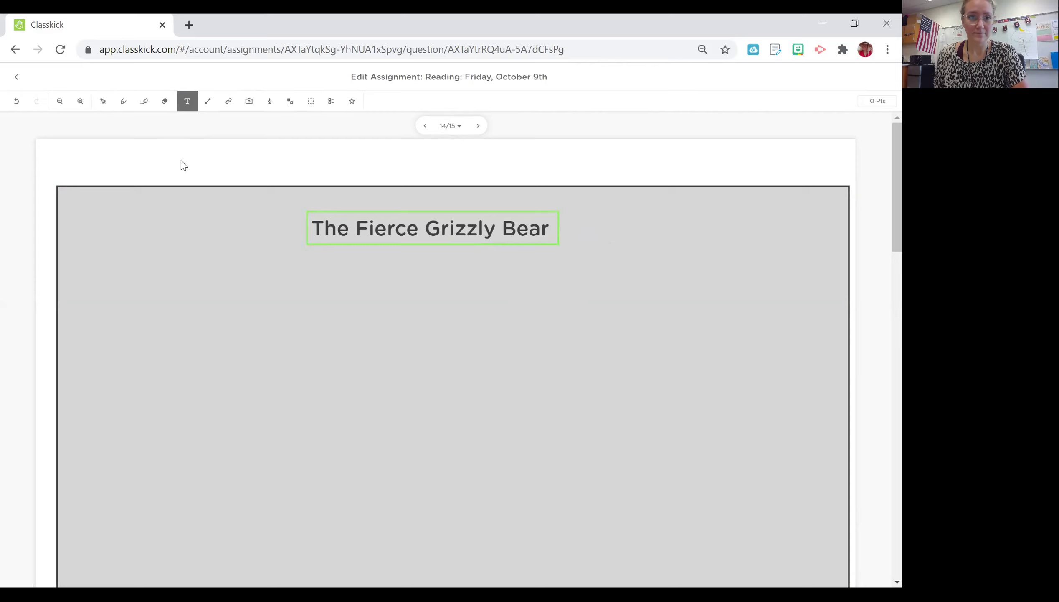
left_click(100, 269)
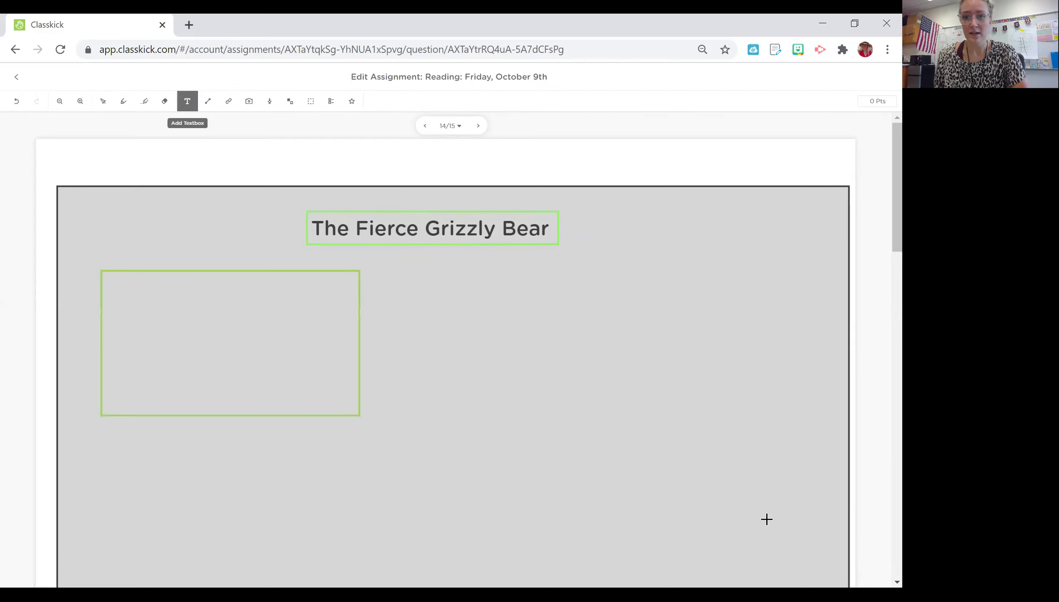
left_click_drag(767, 519, 807, 518)
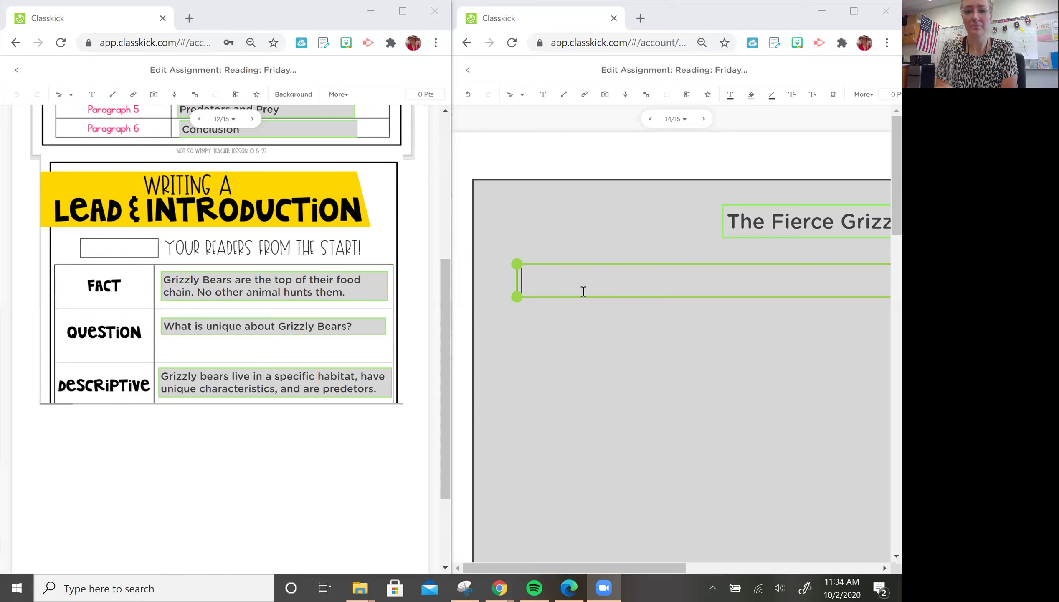
Step: Indent the first line of the new text box and begin the introduction with "Grizzly Bears are the top of thier"
left_click(584, 291)
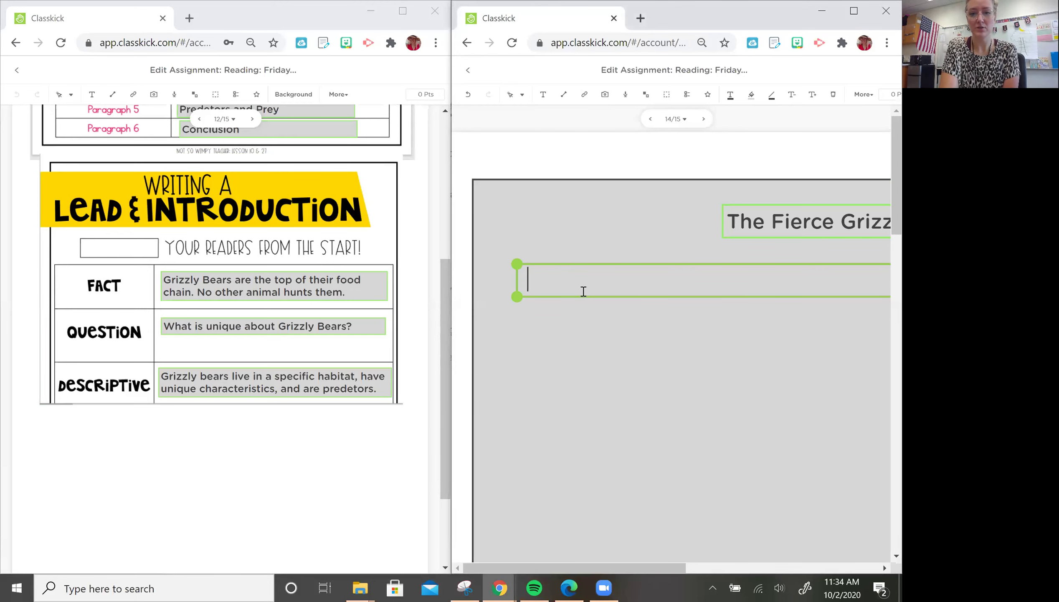
key("BackSpace")
key("BackSpace")
key("BackSpace")
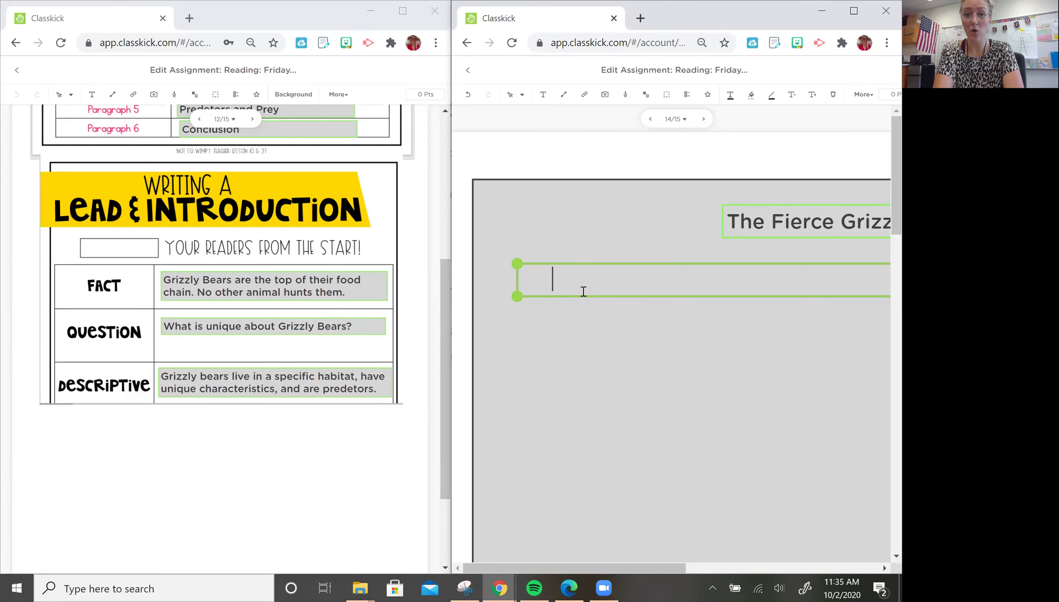
type("Grizz")
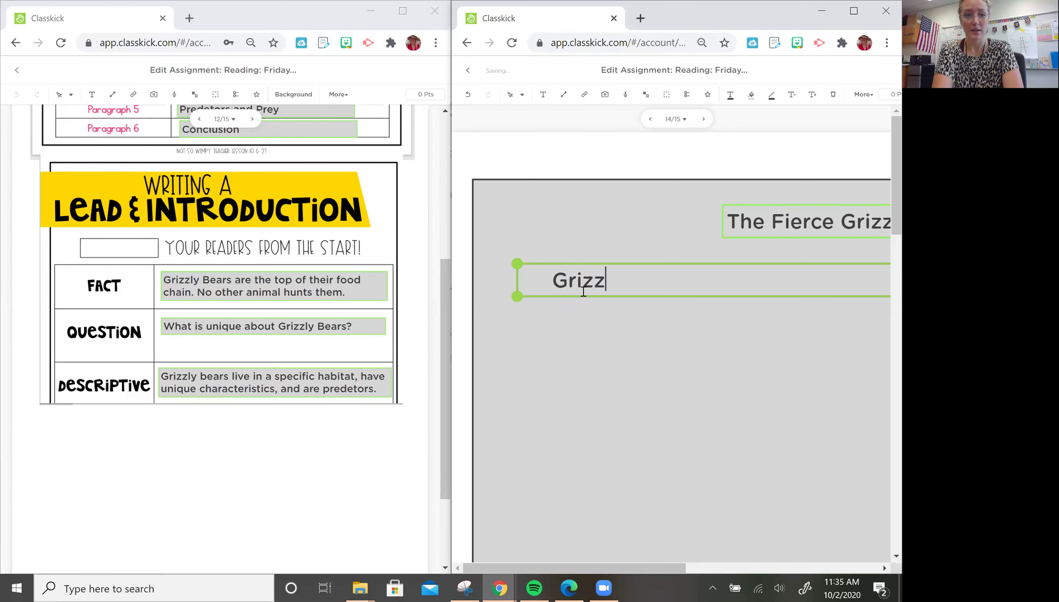
type("ly Bears")
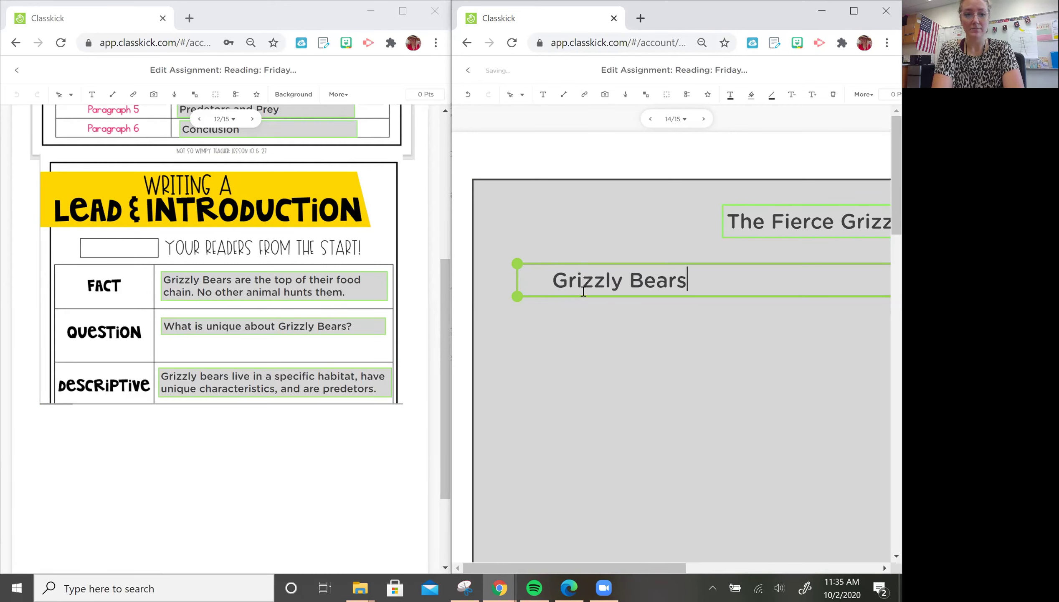
type(" are t")
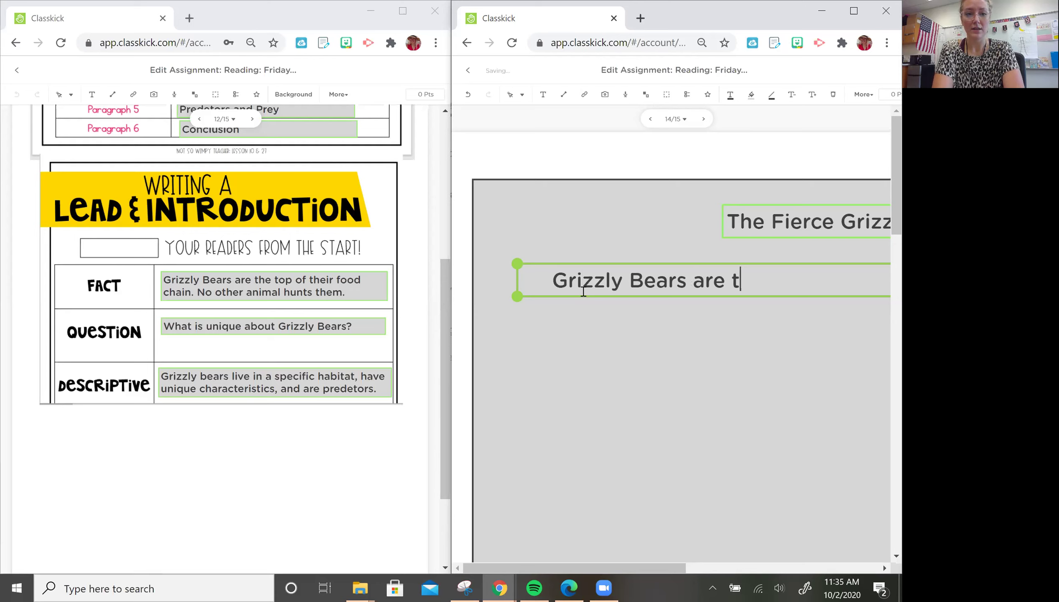
type("he top of thier")
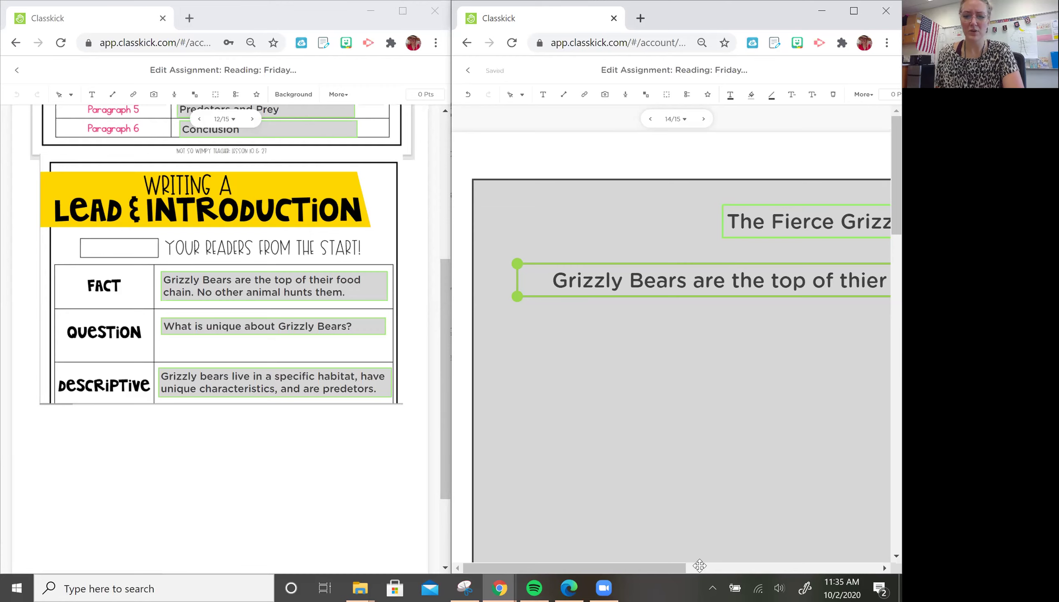
Step: Complete the first sentence with "food chain." and correct "thier" to "their"
left_click_drag(686, 571, 757, 569)
left_click(701, 280)
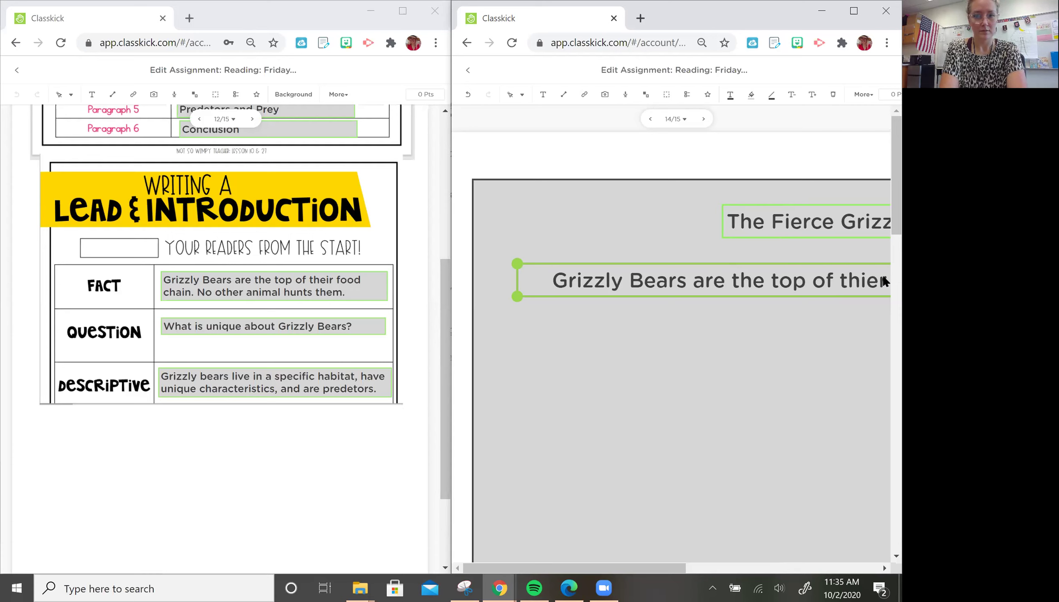
key("BackSpace")
key("BackSpace")
type("ei")
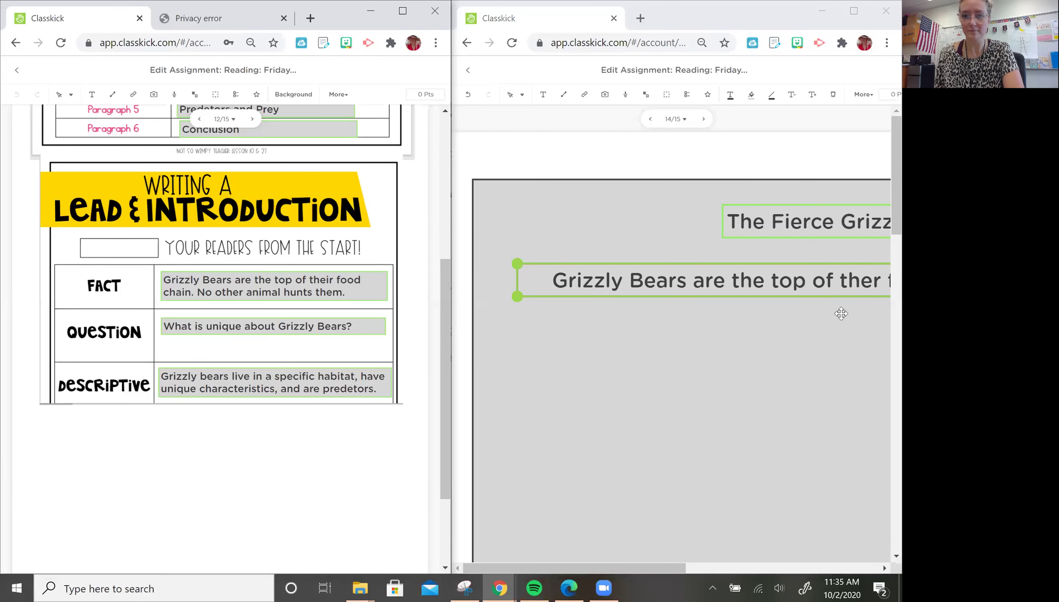
left_click(873, 278)
type("i")
left_click_drag(646, 568, 726, 568)
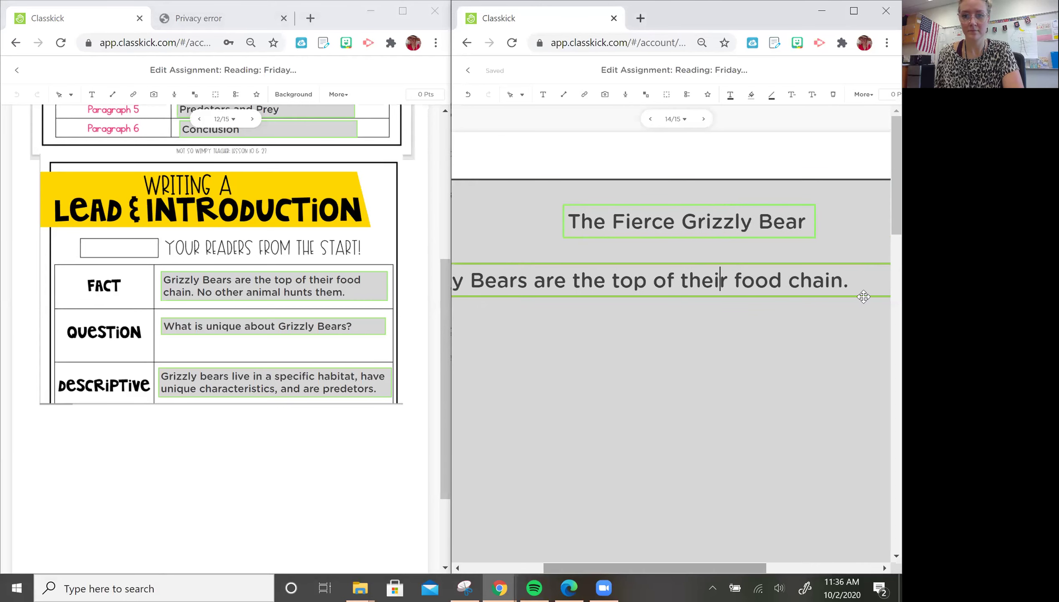
Step: Add the sentence "No other animal hunts them." after the first sentence, following the Fact row of the planning page
scroll(857, 307, "left", 3)
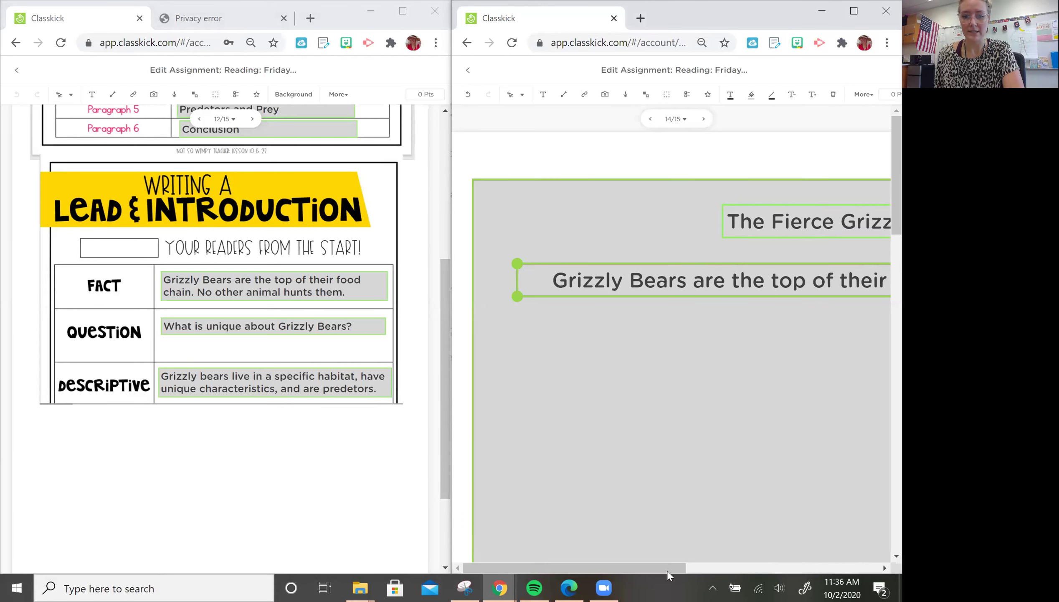
left_click_drag(670, 568, 814, 540)
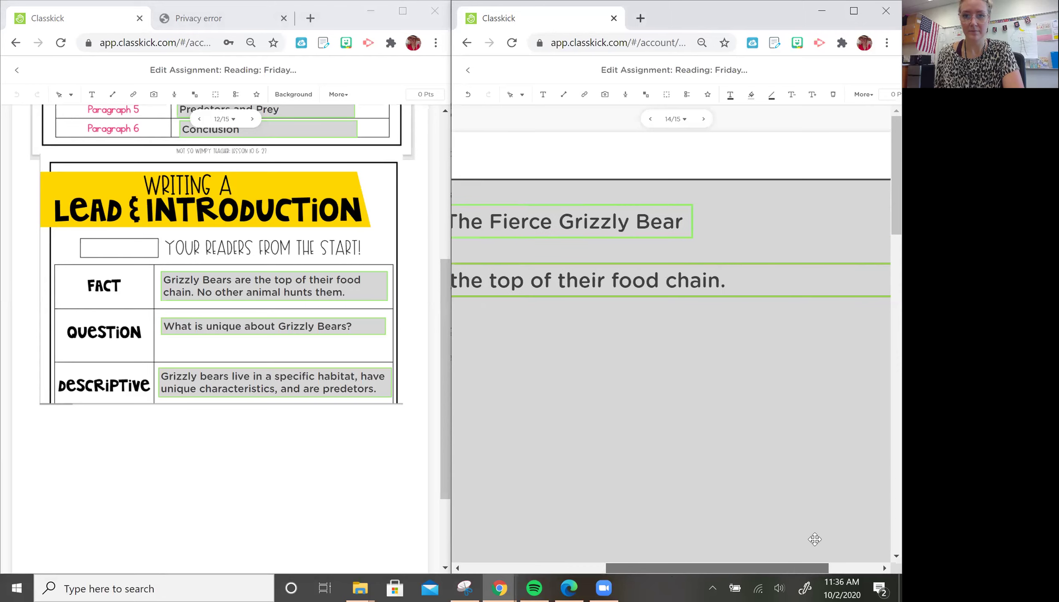
left_click(574, 117)
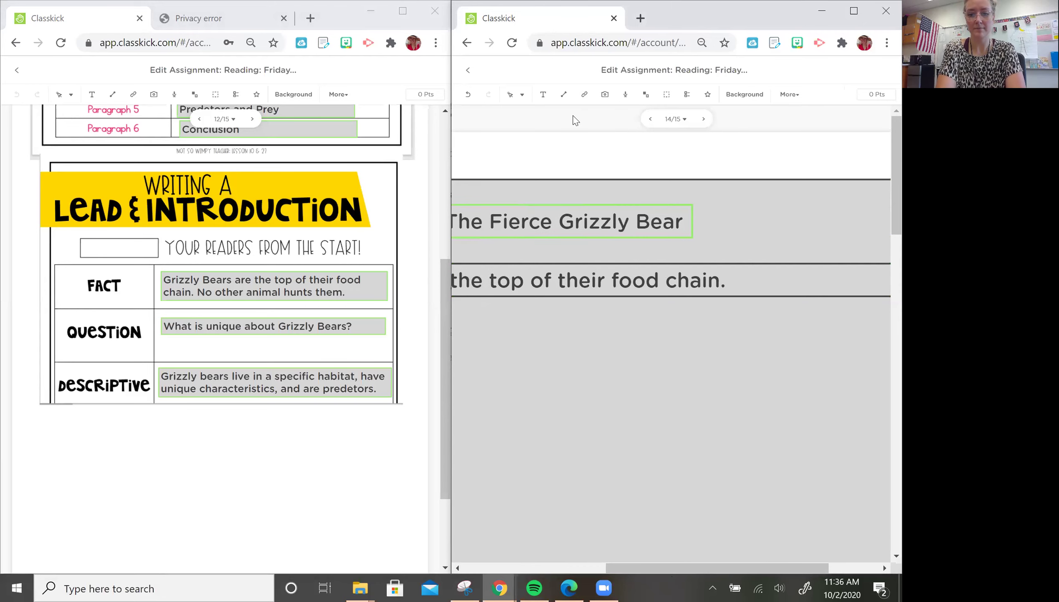
key("ctrl+minus")
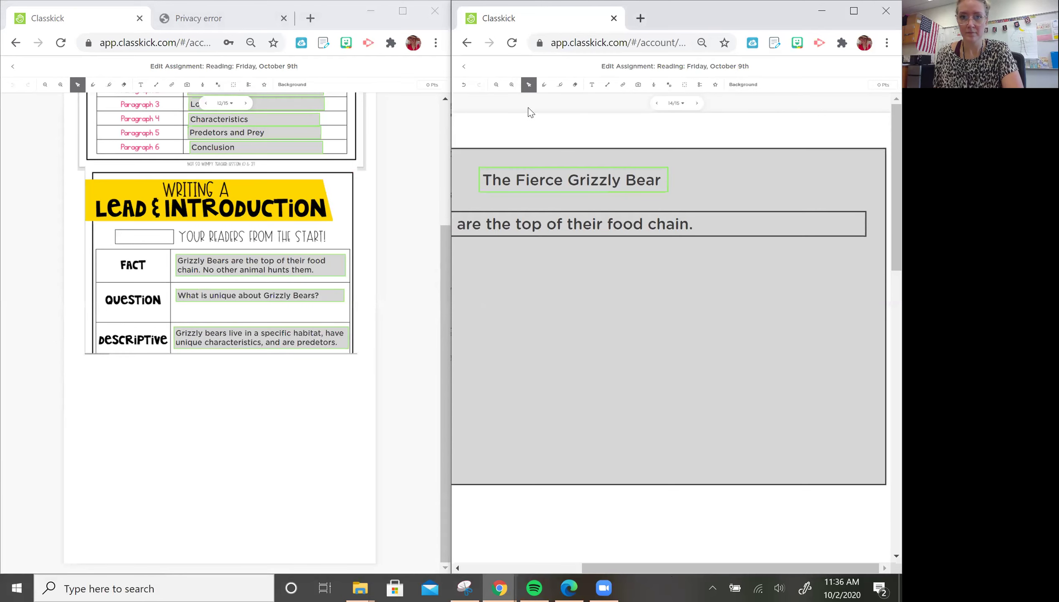
left_click(497, 86)
left_click(496, 85)
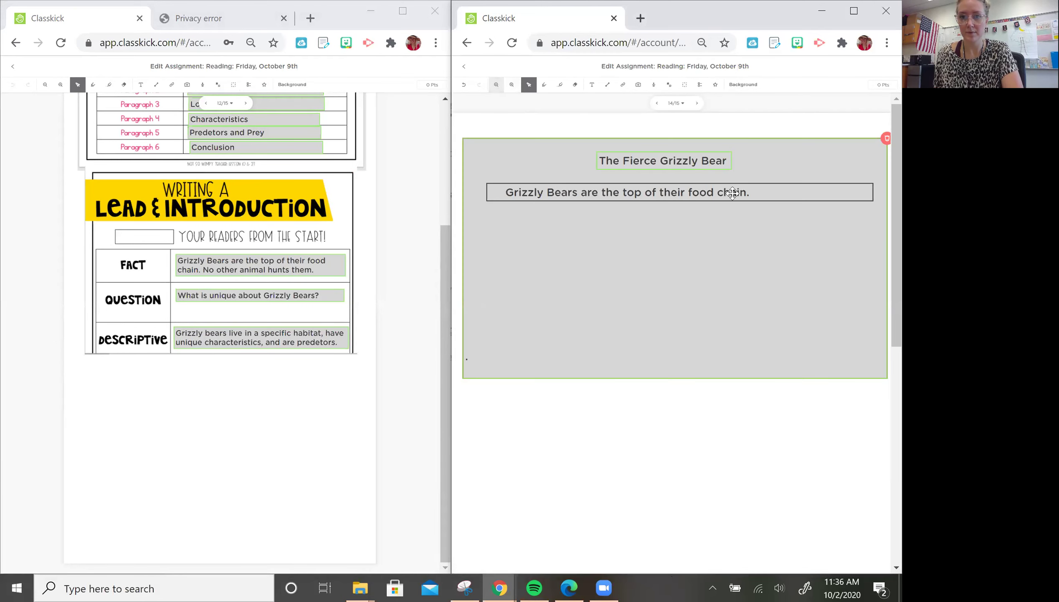
left_click(753, 191)
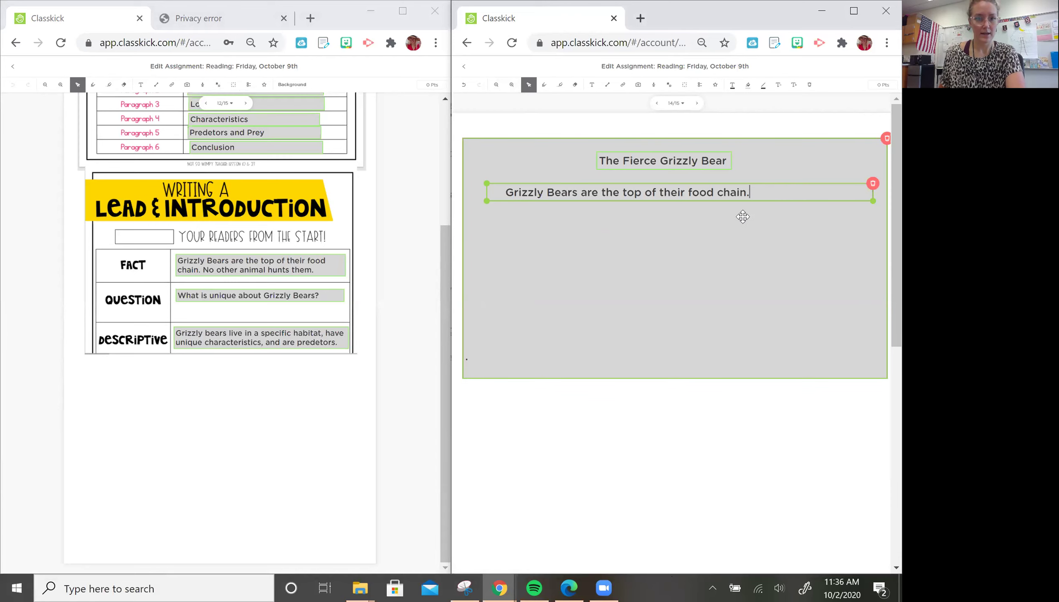
left_click(60, 85)
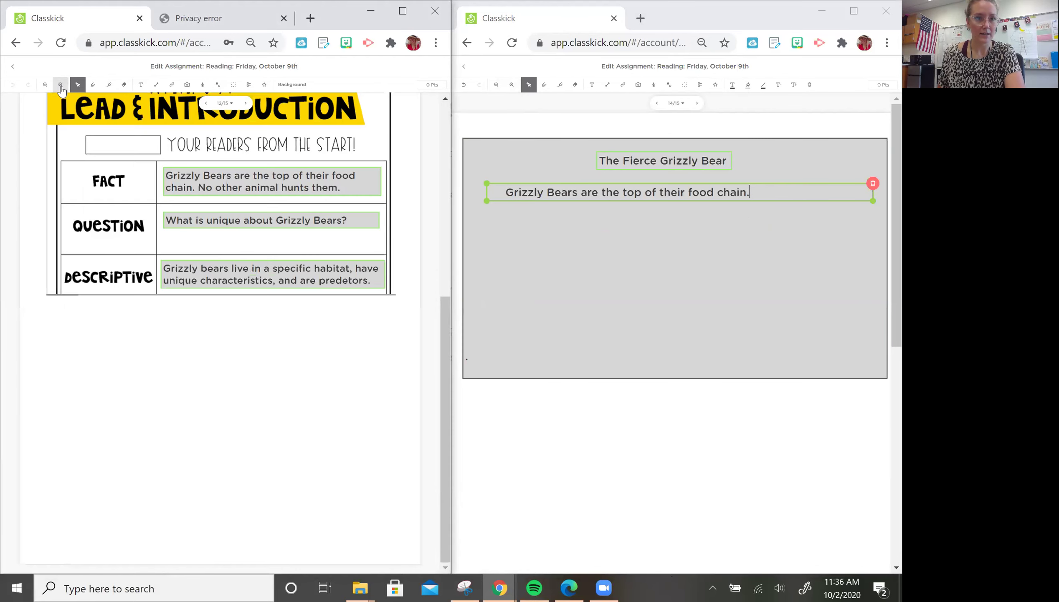
left_click(60, 85)
scroll(195, 324, "up", 5)
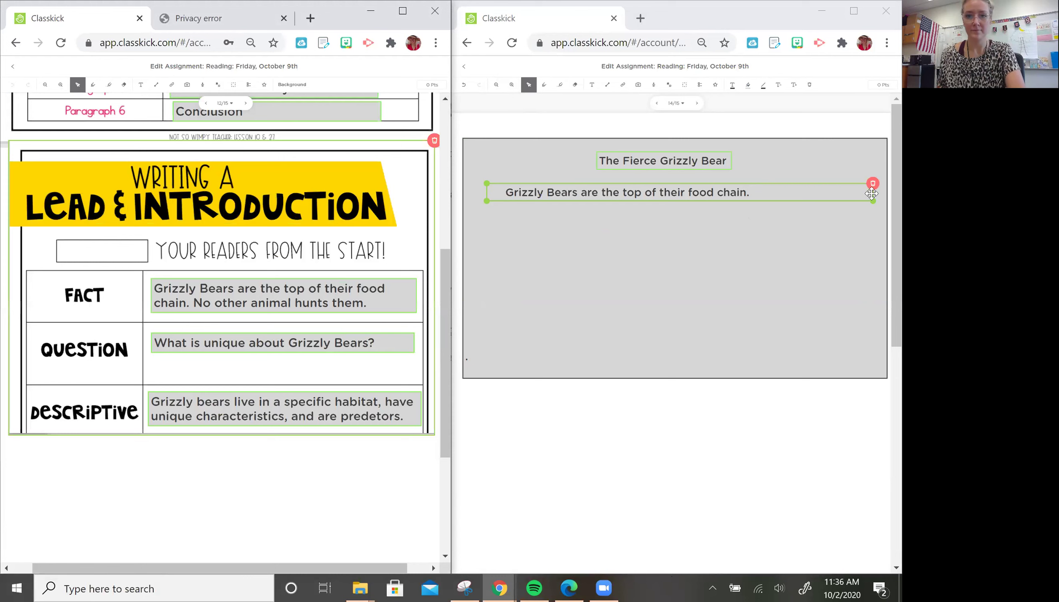
left_click(772, 196)
type("No other ")
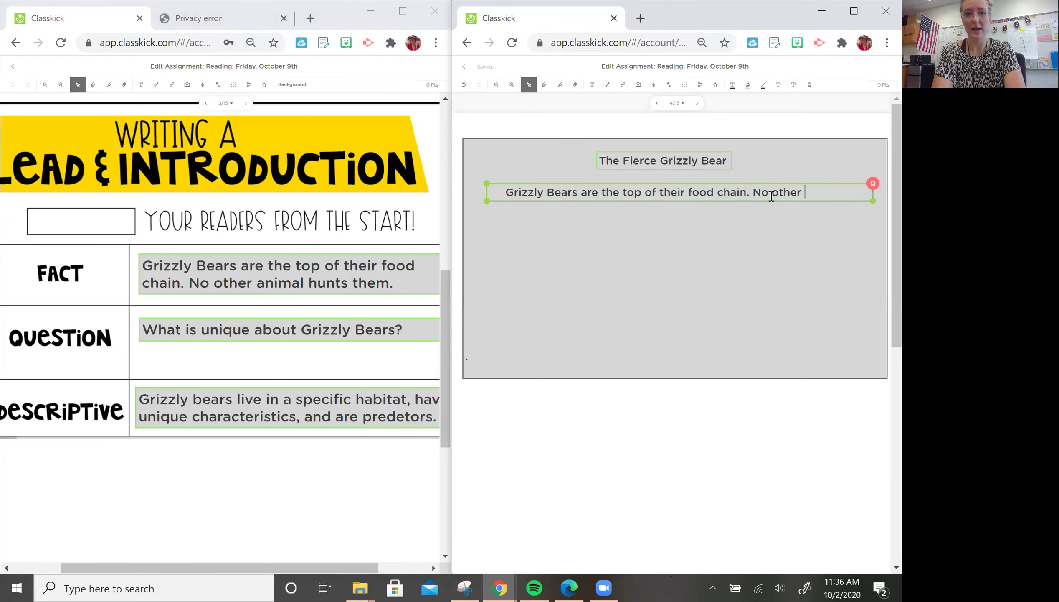
type("animal hunts them")
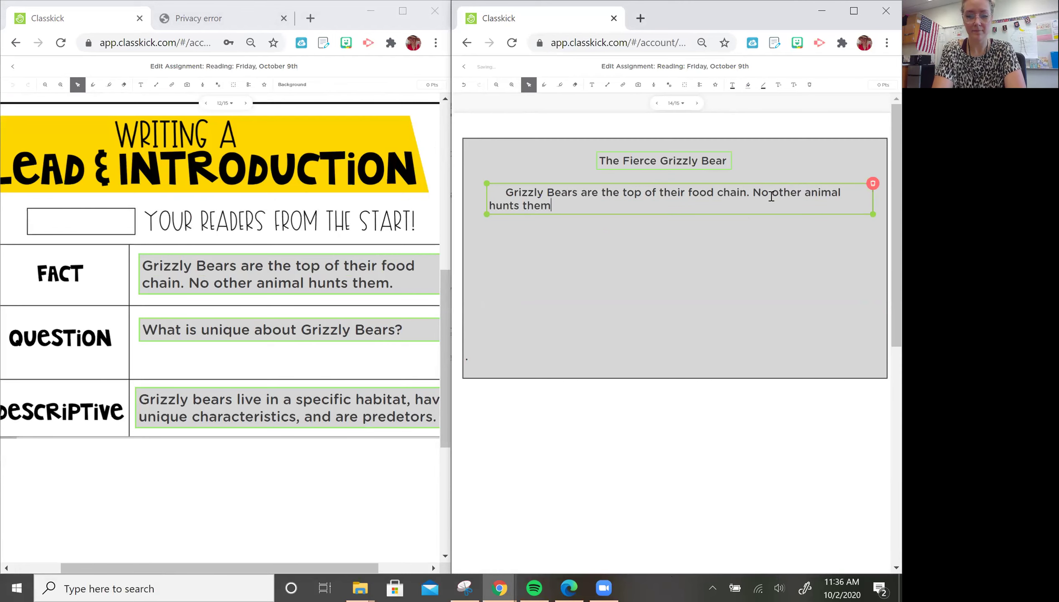
type(".")
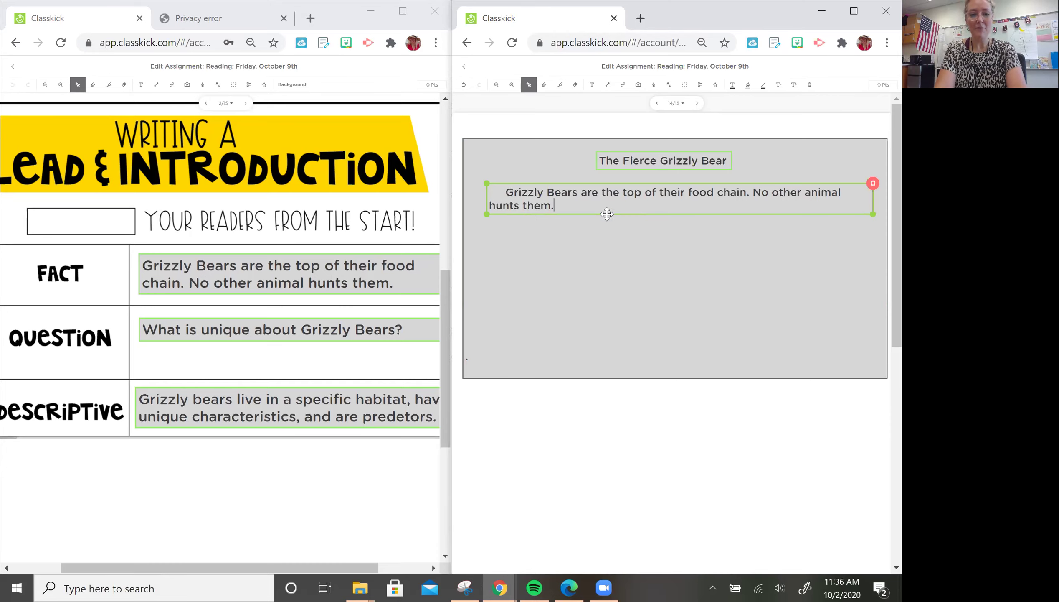
Step: Add the question "What is unique about Grizzly Bear?" to the introduction paragraph
type("What is unique about ")
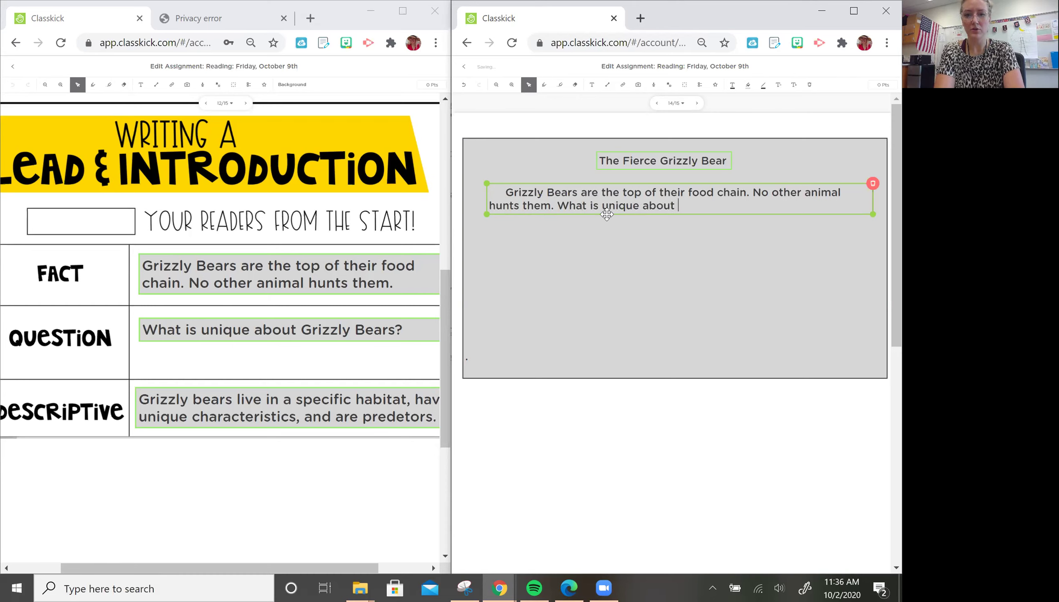
type("Grizzly B")
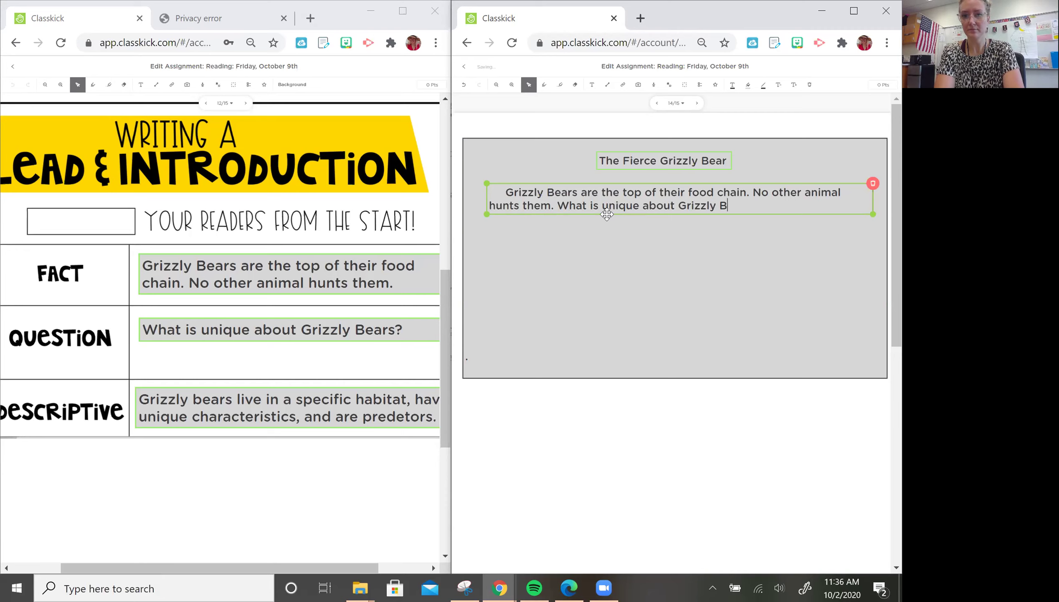
type("ear?")
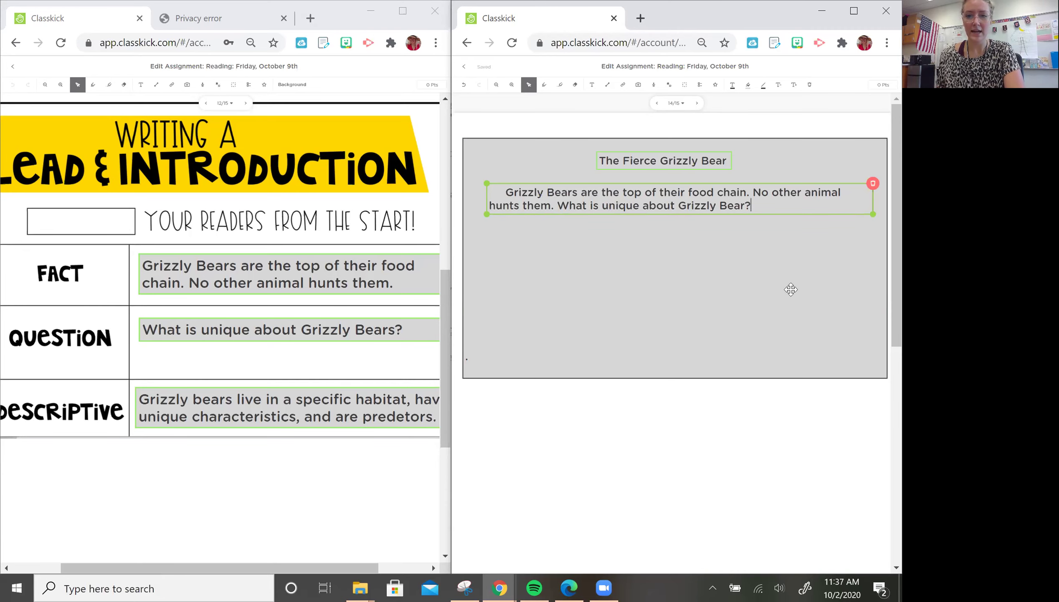
Step: Start the descriptive sentence after the question with "Grizzly Bears", capitalizing both words
left_click(780, 245)
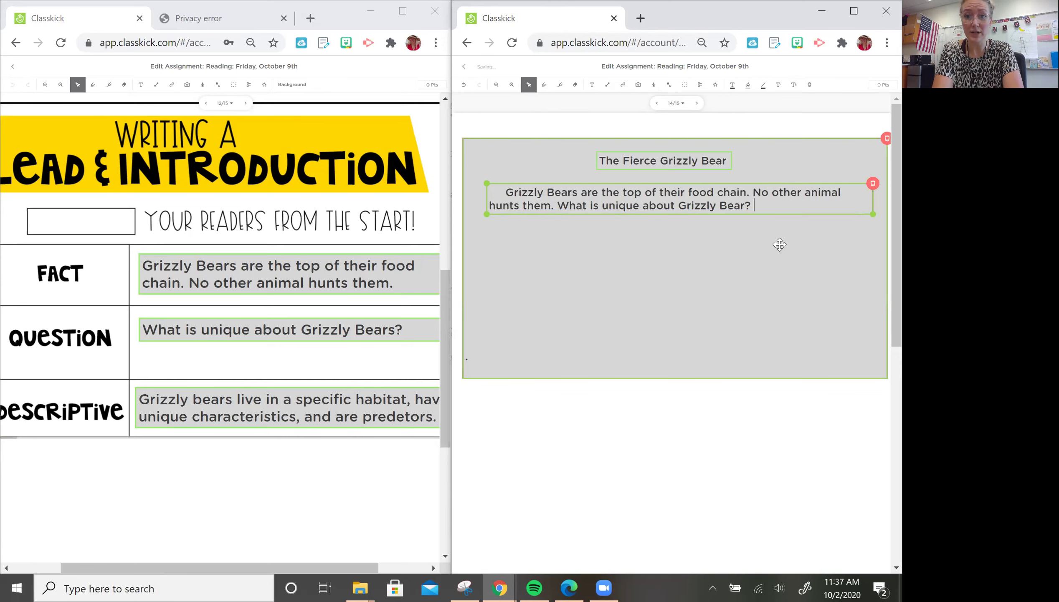
type("Grizzly ")
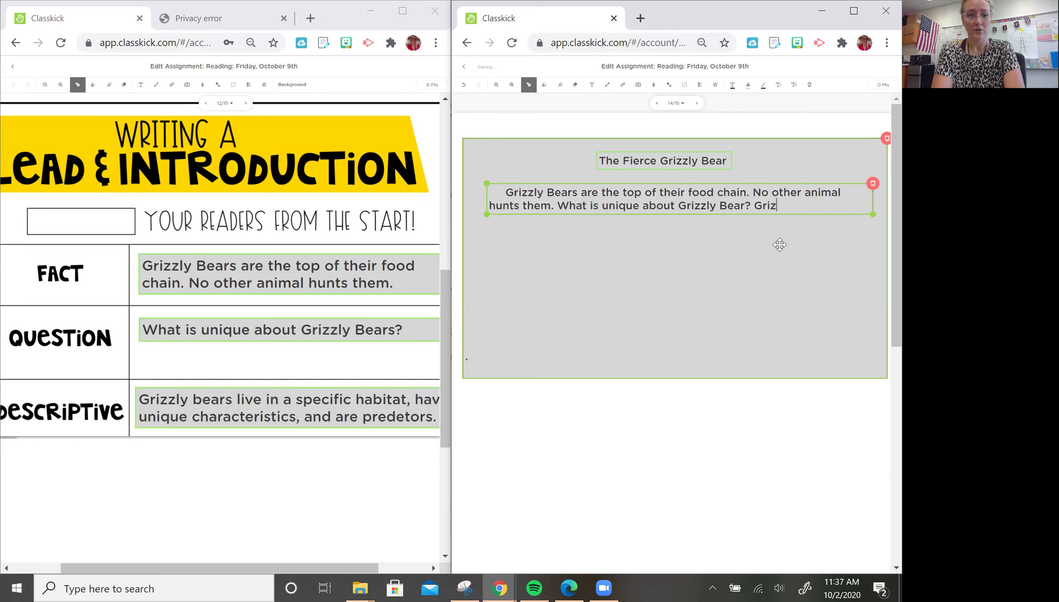
type("B")
key("BackSpace")
type("bear")
key("BackSpace")
key("BackSpace")
key("BackSpace")
key("BackSpace")
type("Bears ")
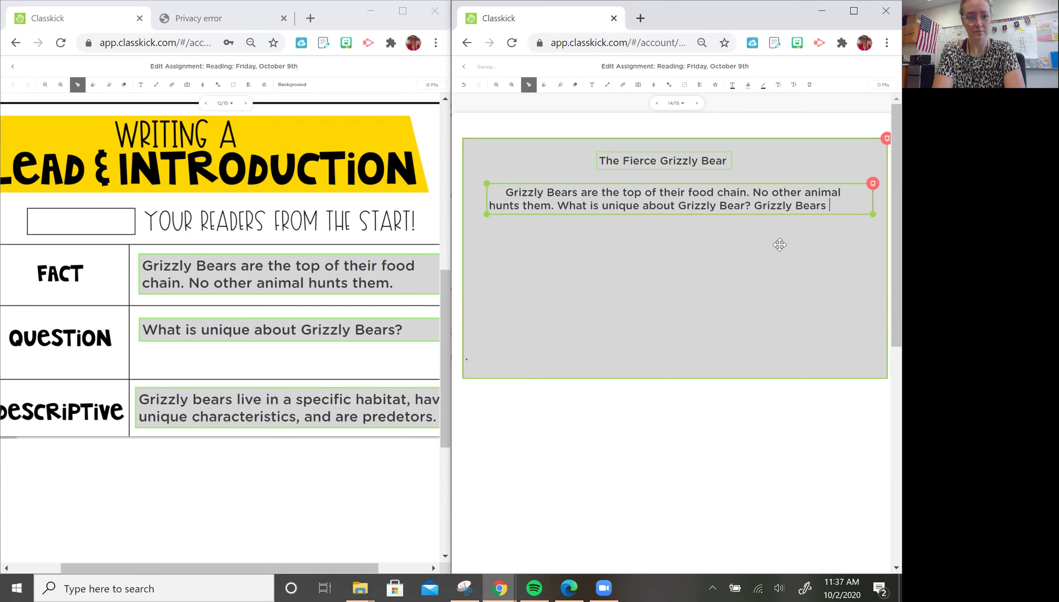
Step: Complete the descriptive sentence of the introduction with "live in a specific habitat, have unique characteristics, and are predetors."
type("live in a sp")
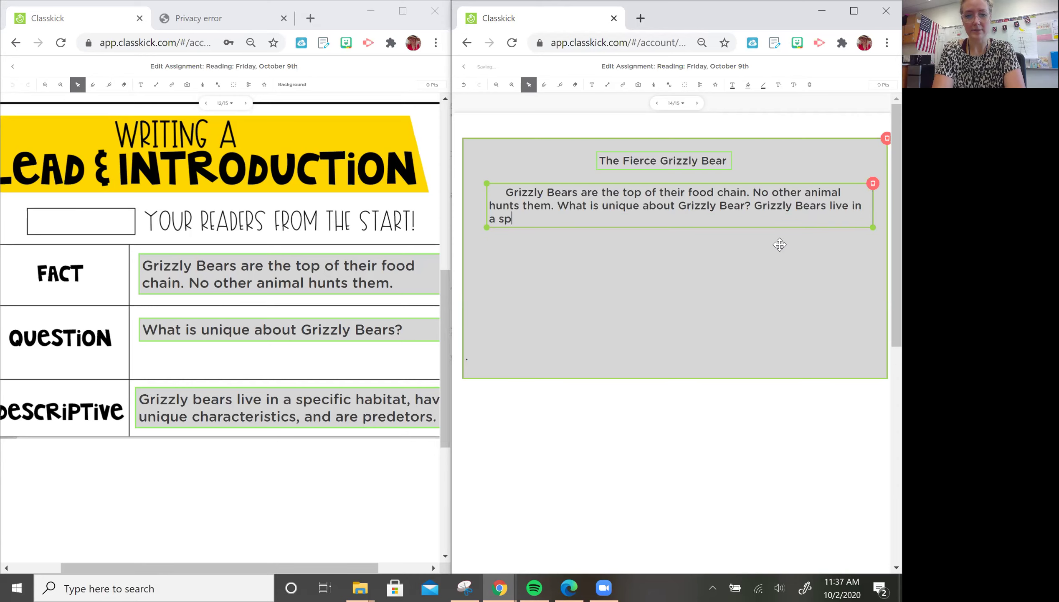
type("ecific ")
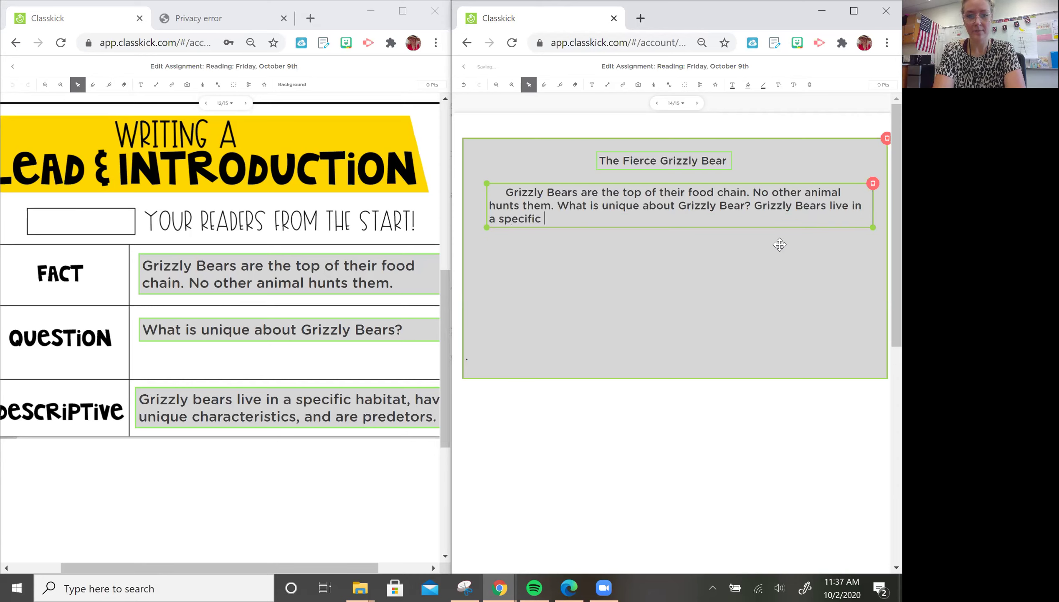
type("habita")
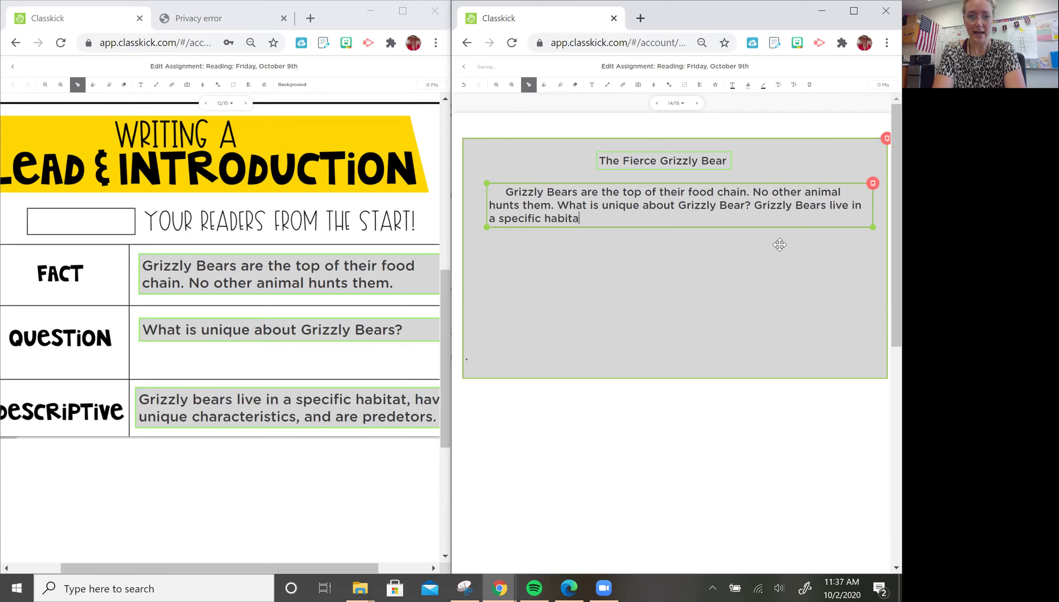
type("t,")
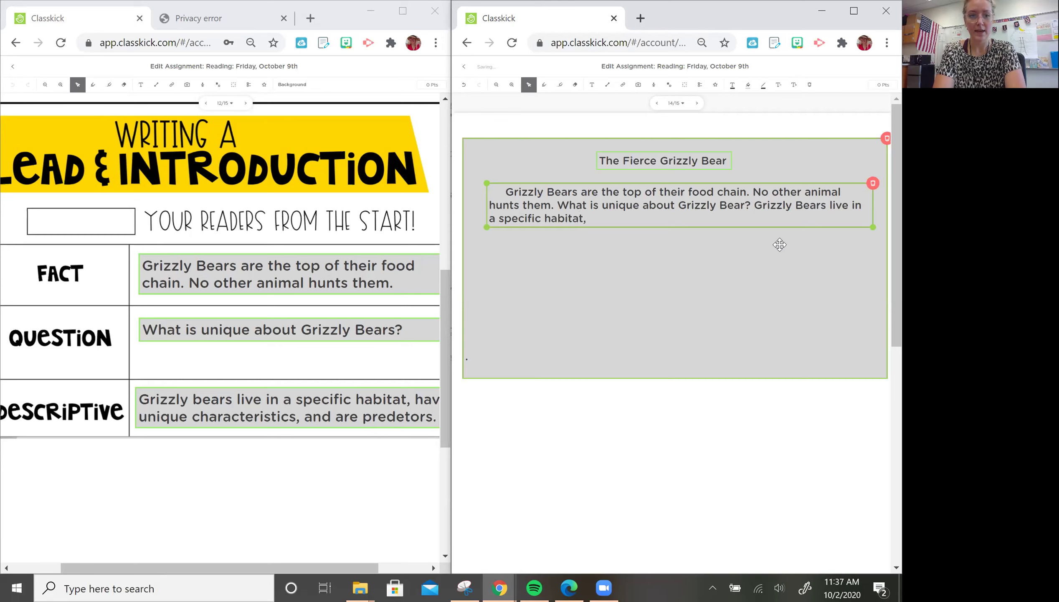
type(" have unique")
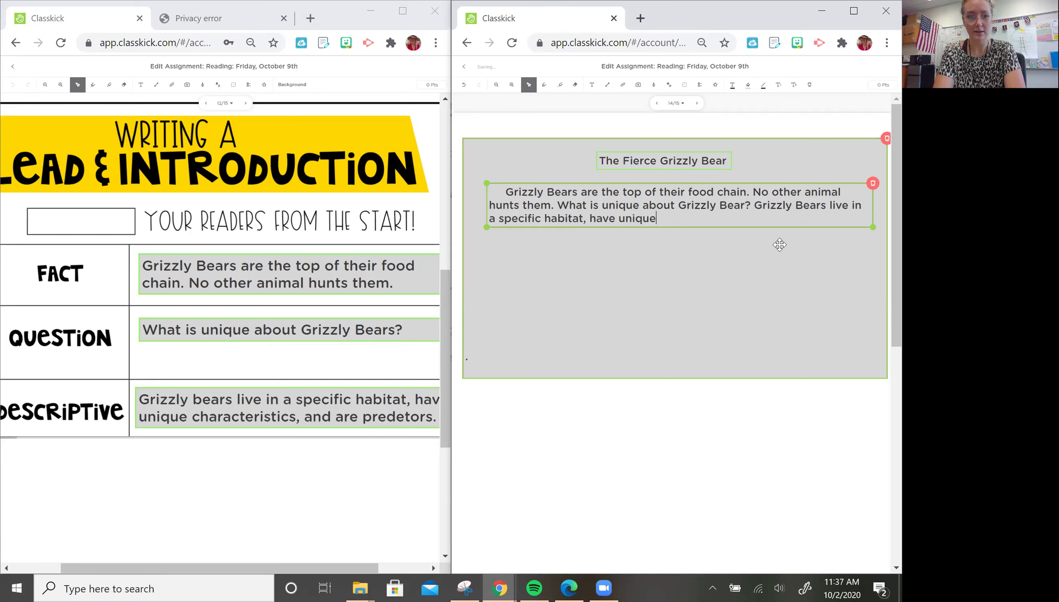
type(" chat")
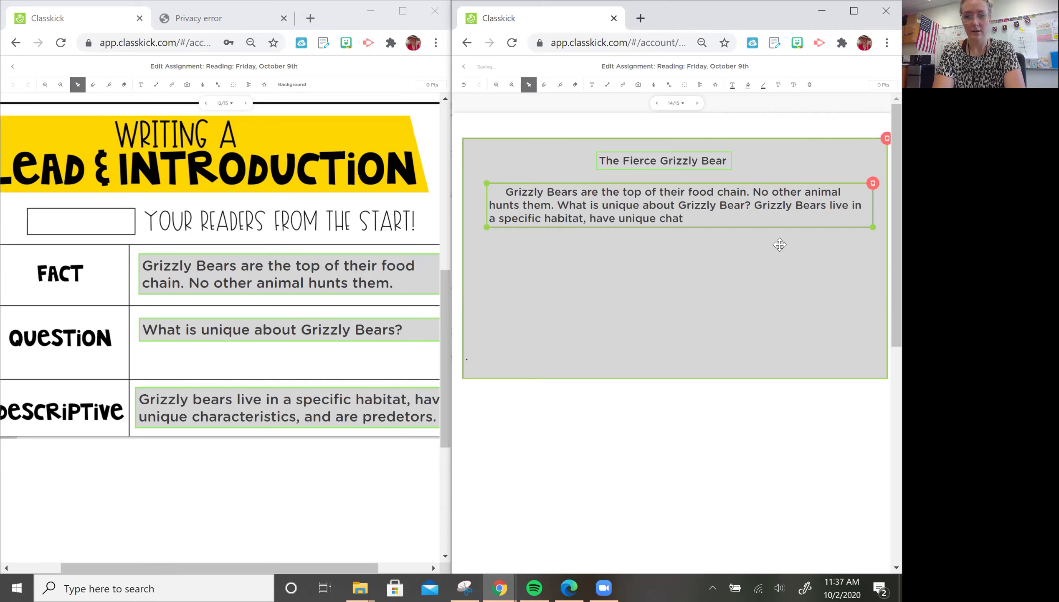
key("BackSpace")
type("racterist")
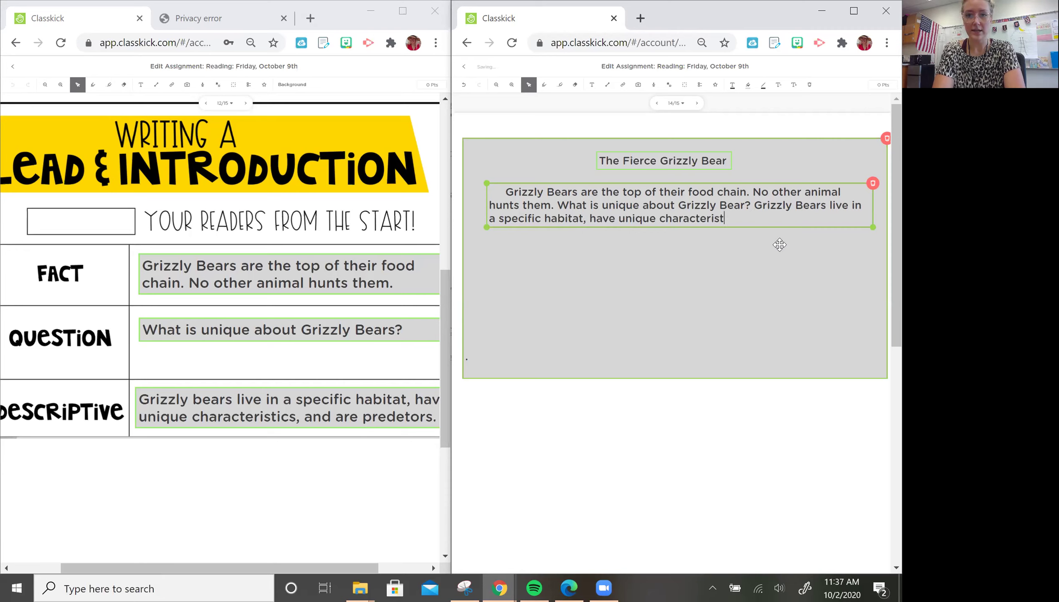
type("ics, and a")
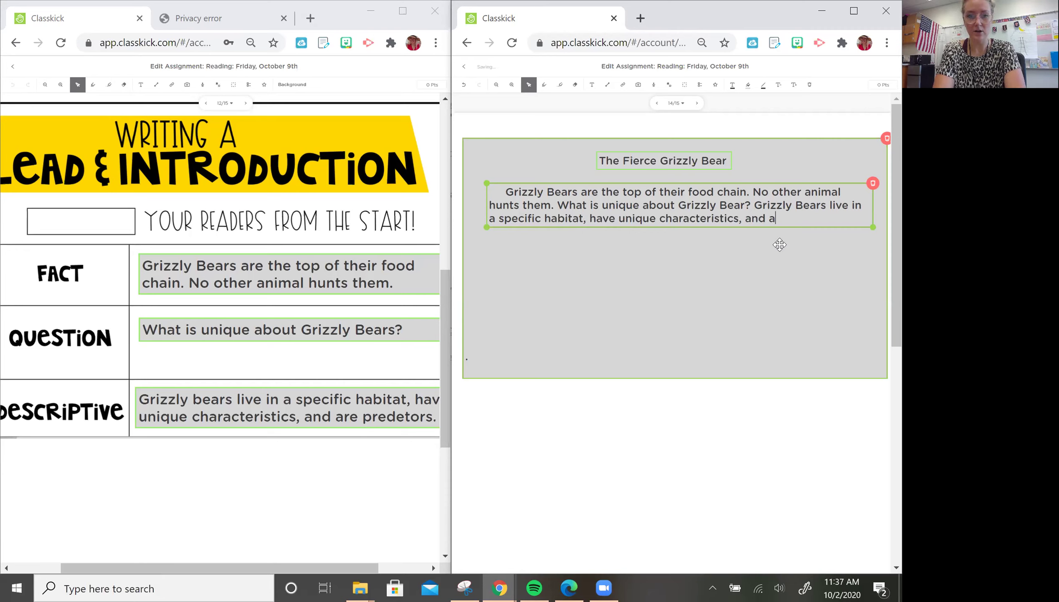
type("re predetors.")
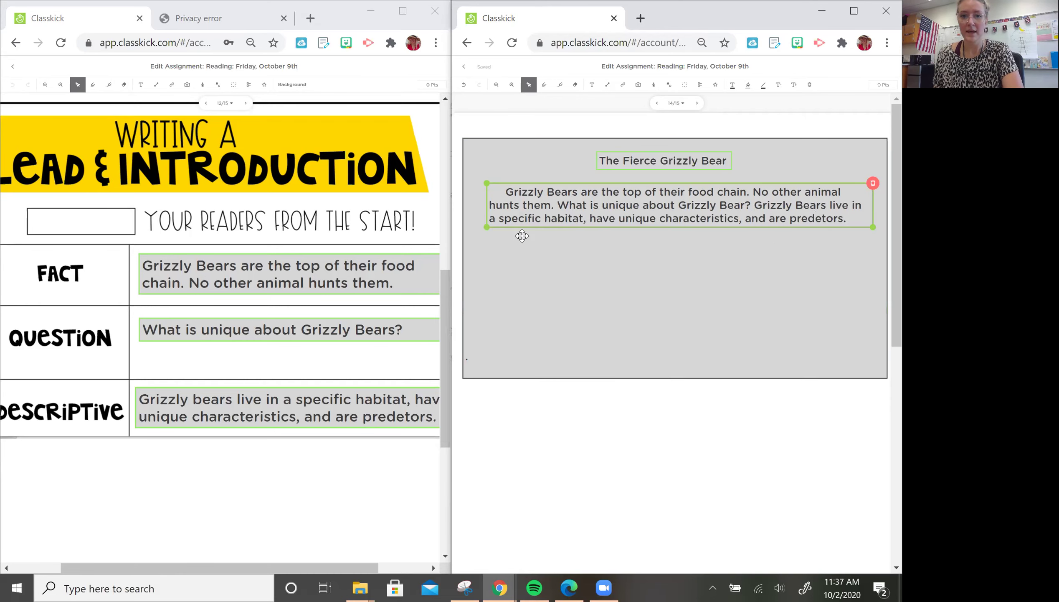
Step: Draw a freehand check mark beside Paragraph 1 in the table of contents on planning page 12
scroll(262, 243, "up", 1)
scroll(262, 243, "up", 10)
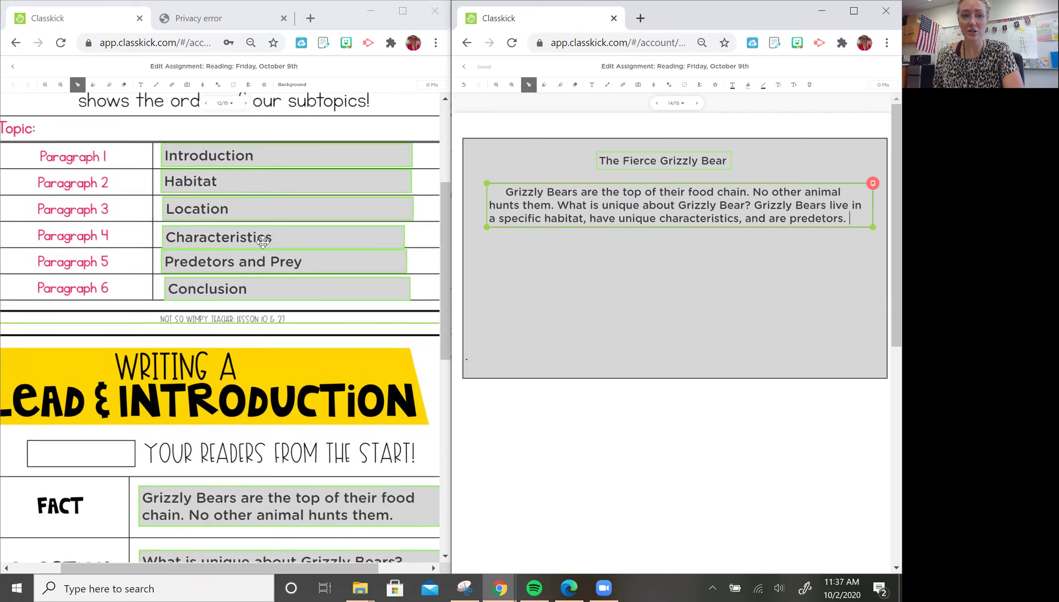
left_click(93, 84)
mouse_move(117, 344)
left_mouse_down()
mouse_move(126, 350)
mouse_move(139, 306)
left_mouse_up()
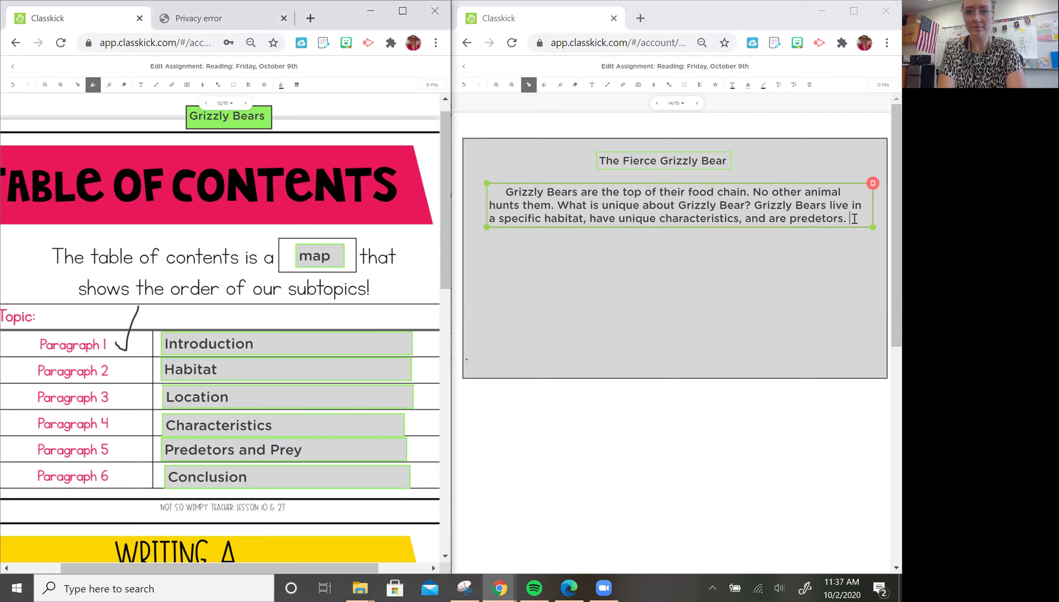
Step: Start a new paragraph below the introduction, separated by a blank line, and show the Topic & Concluding Sentences planning page 13
left_click(855, 219)
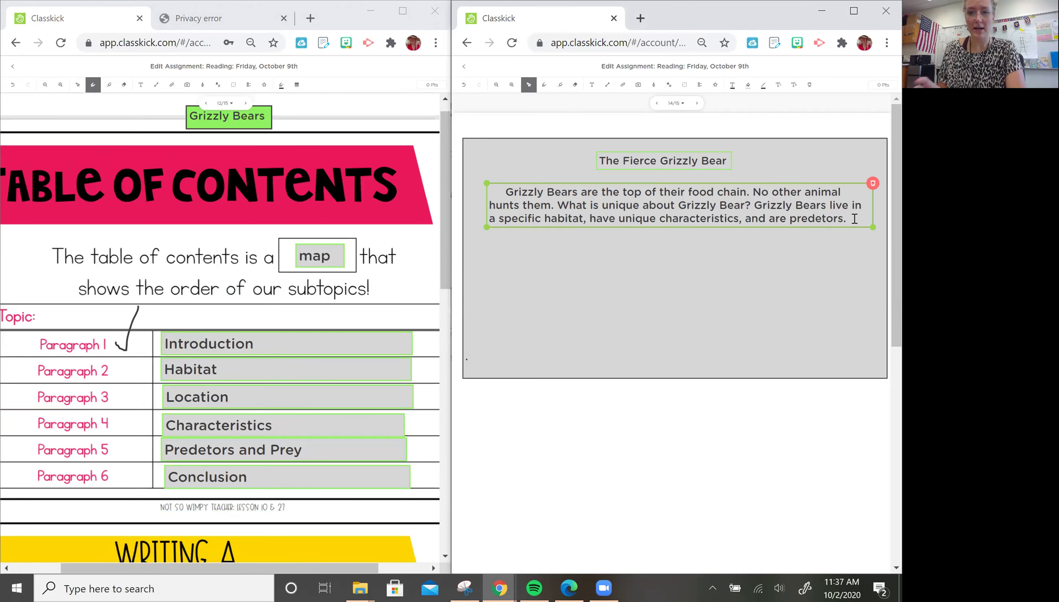
key("Return")
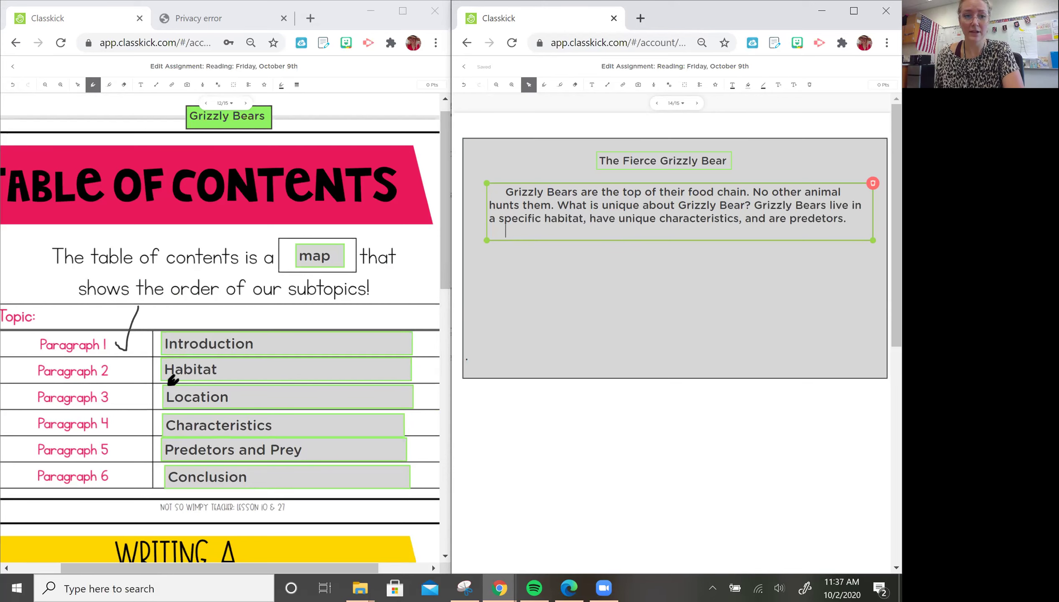
left_click(247, 104)
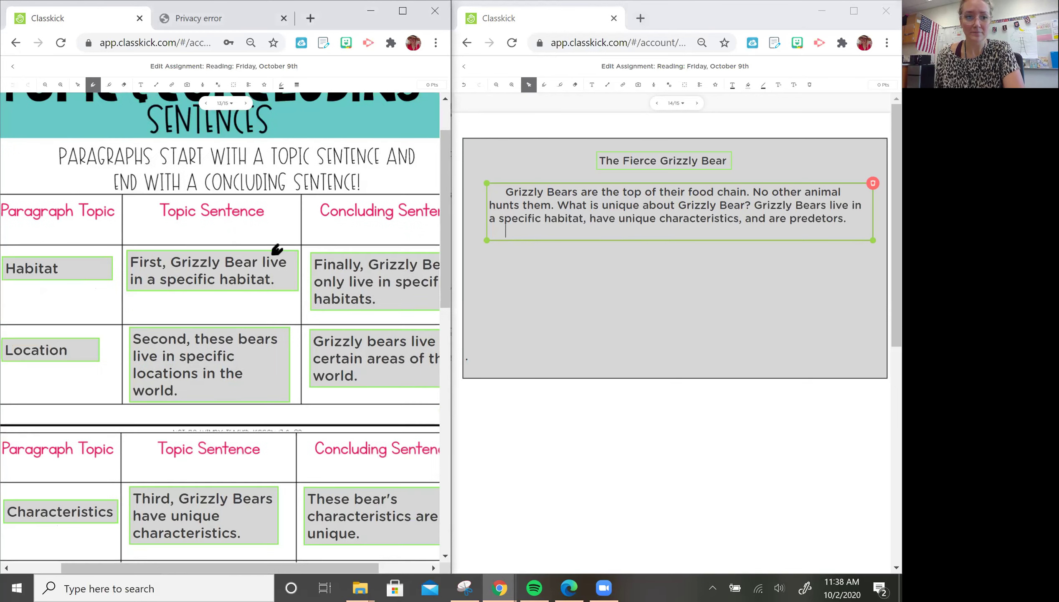
scroll(276, 229, "up", 2)
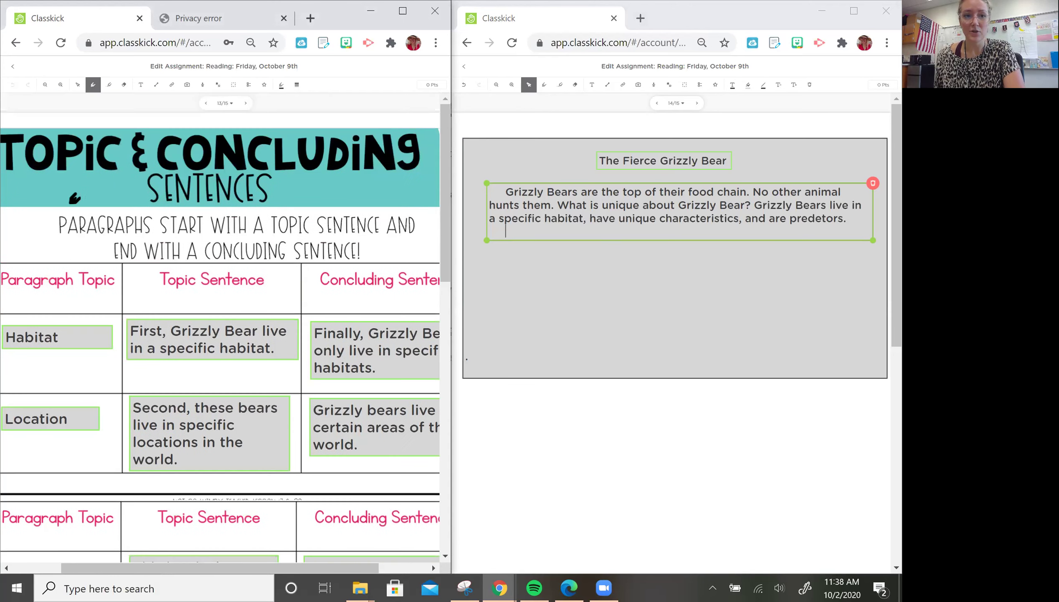
left_click(573, 232)
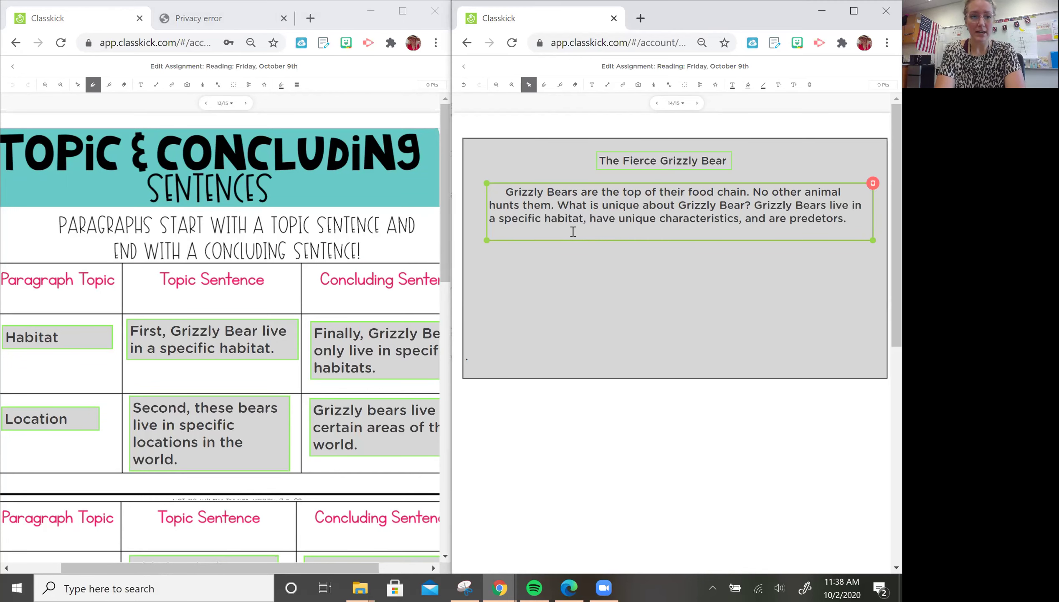
key("Return")
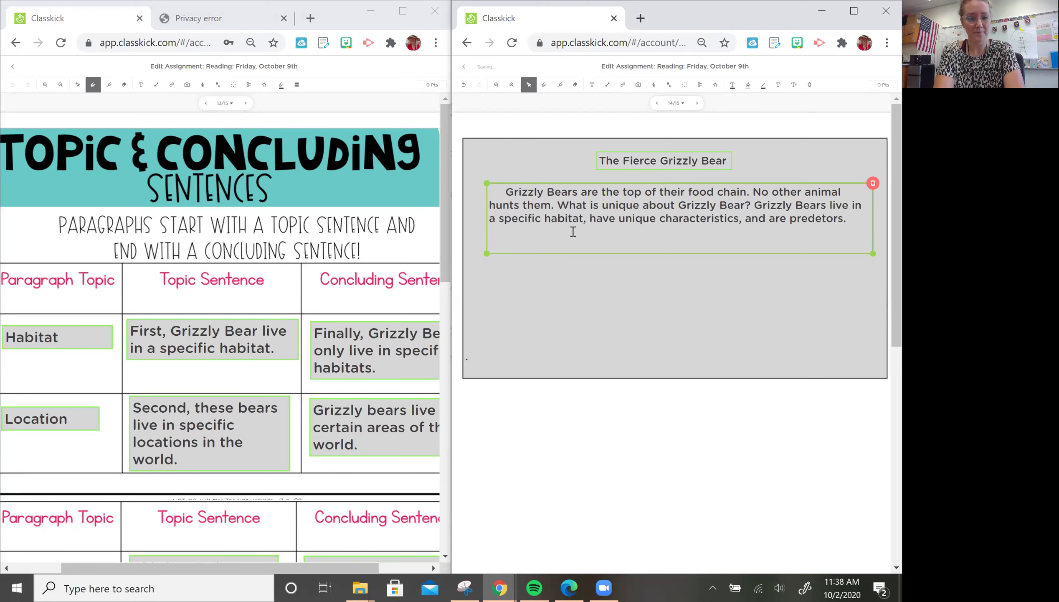
Step: Write the habitat paragraph's topic sentence, "First, Grizzly Bears live in a specific habitat."
type("First, Grizzly ")
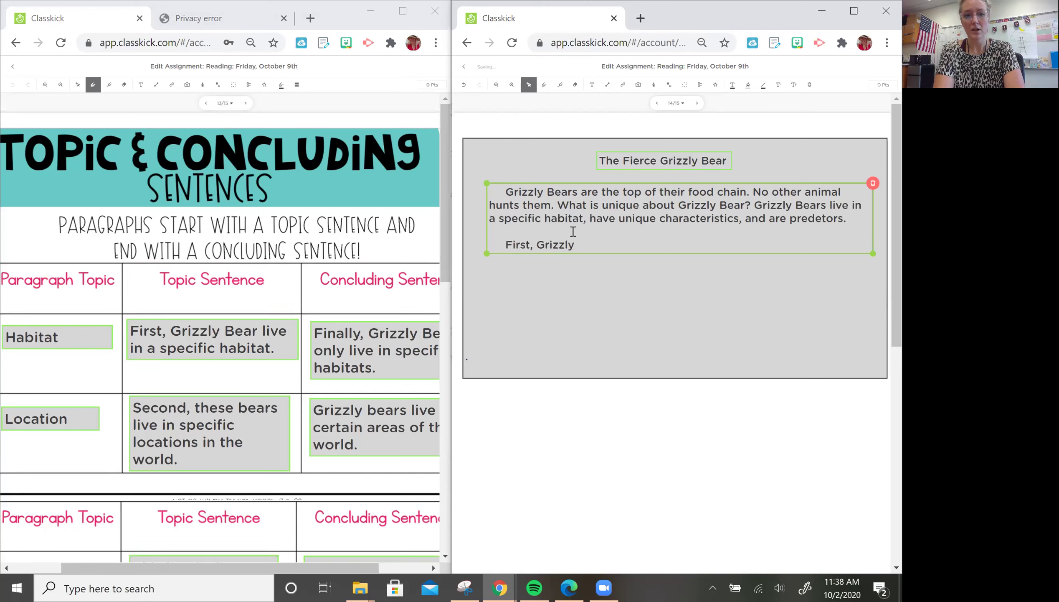
type("Bear")
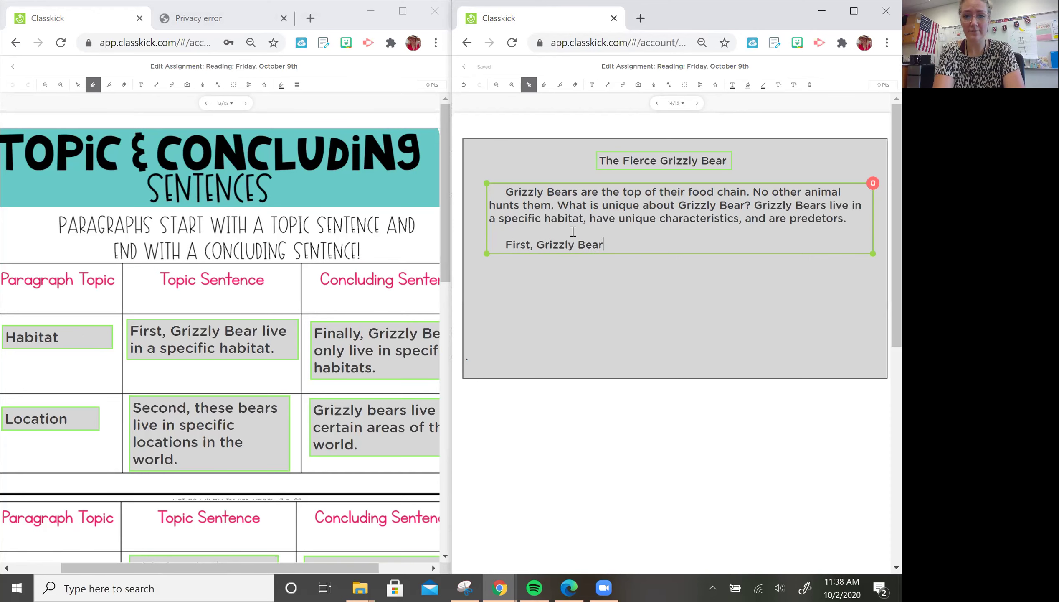
type("s")
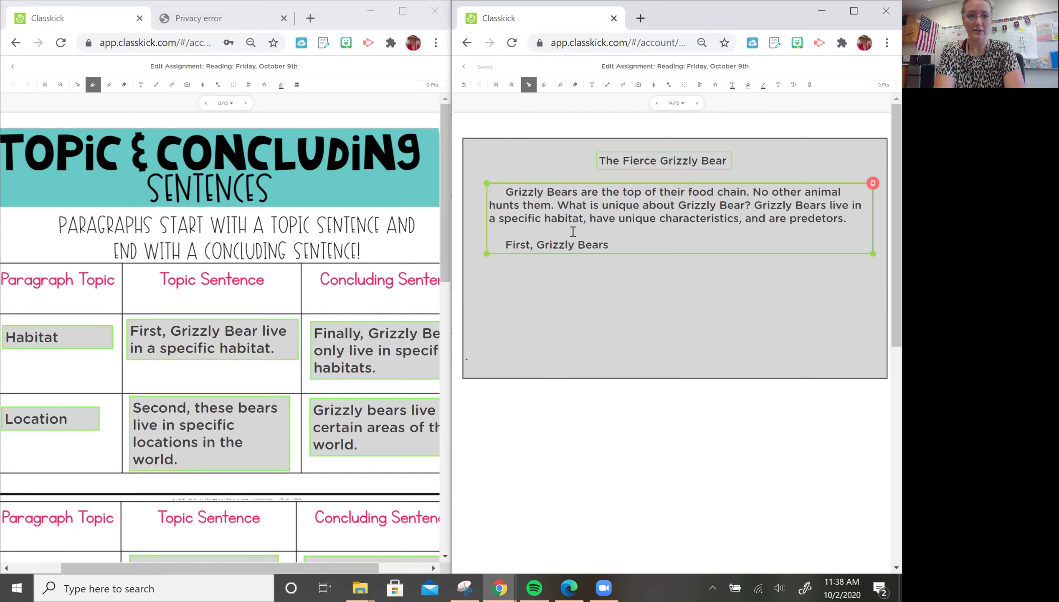
type(" live in a spe")
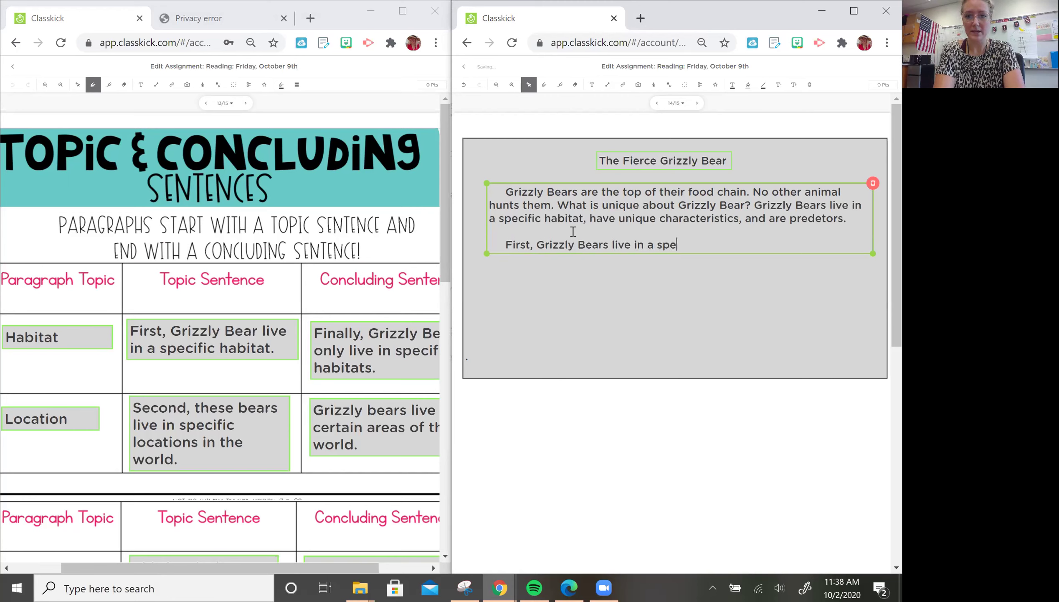
type("cific habi")
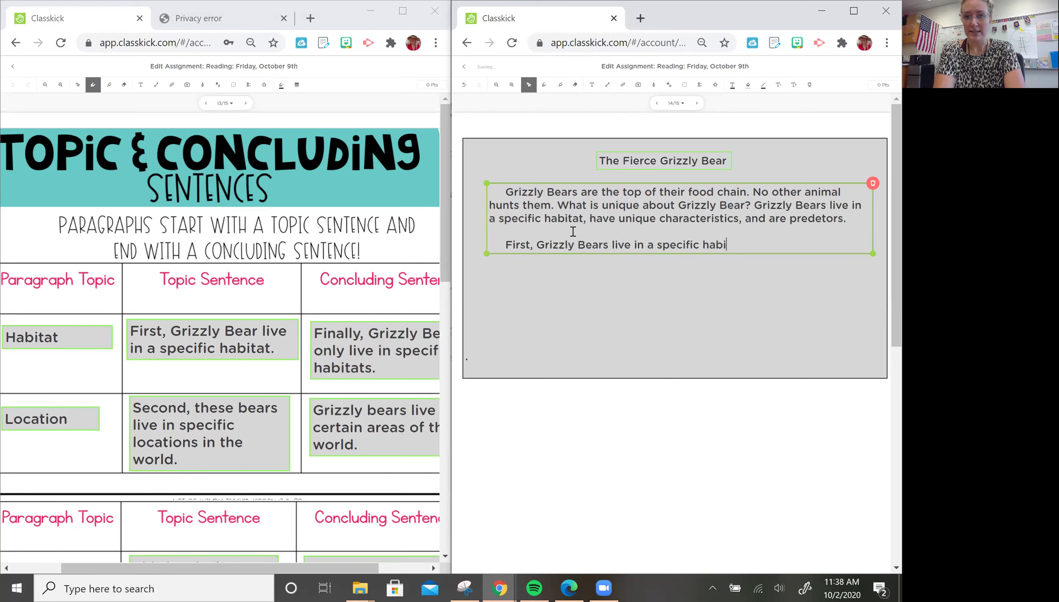
type("tat.")
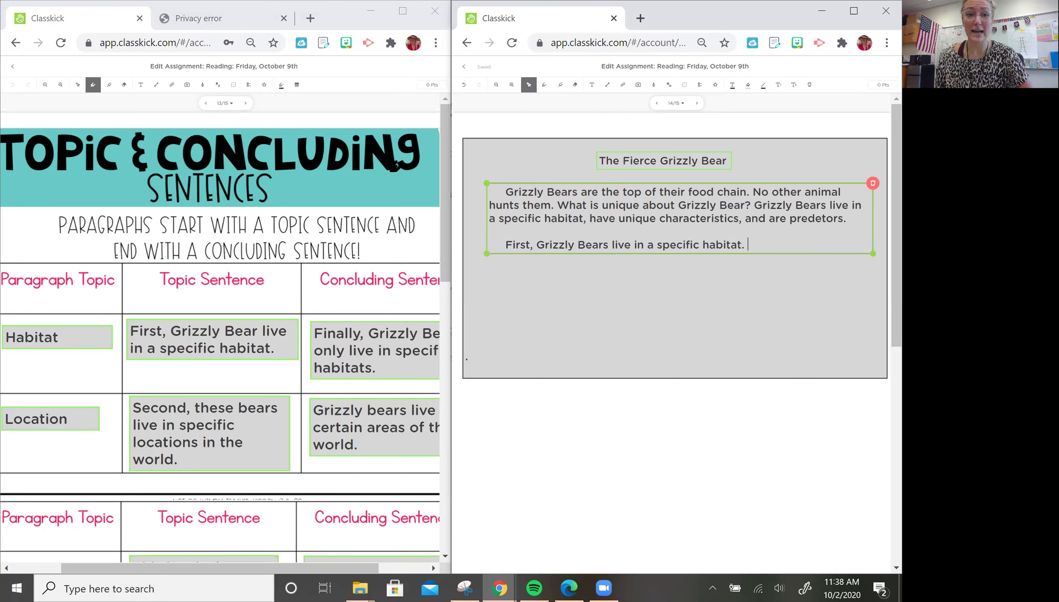
Step: Return the planning view to page 12 and begin the habitat detail sentence with "These bears live in forests and"
left_click(206, 103)
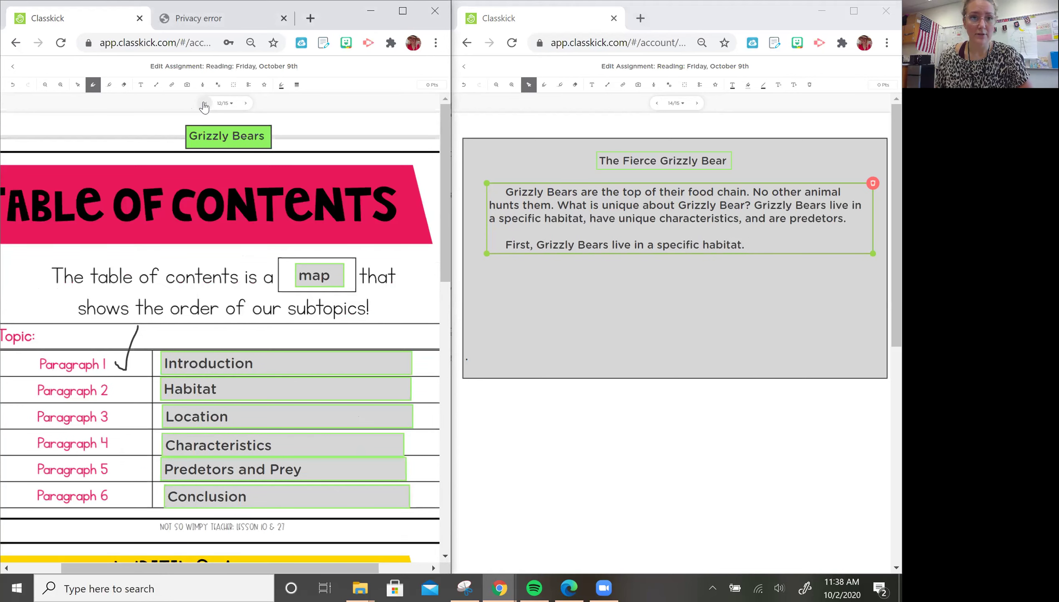
left_click(206, 103)
scroll(302, 345, "down", 3)
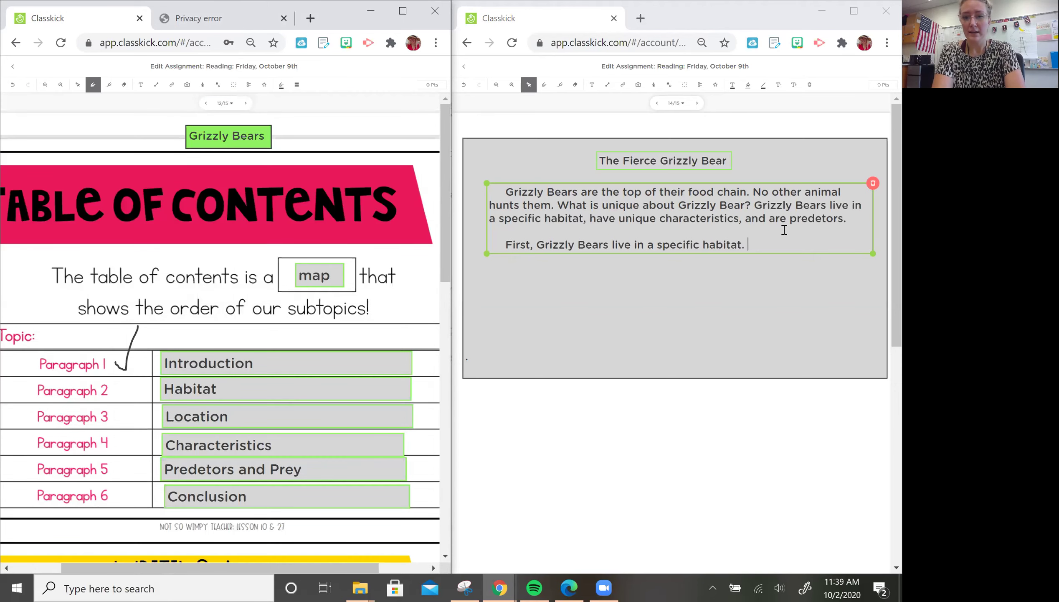
left_click(768, 246)
type("Thes")
key("BackSpace")
key("BackSpace")
key("BackSpace")
type("hes")
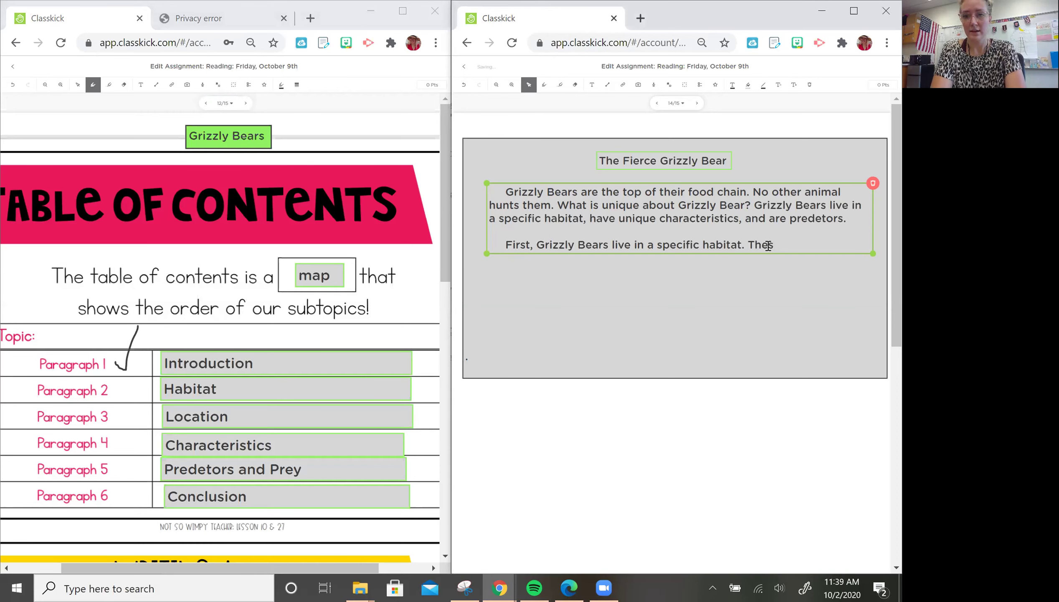
type("e bears live in forests and t")
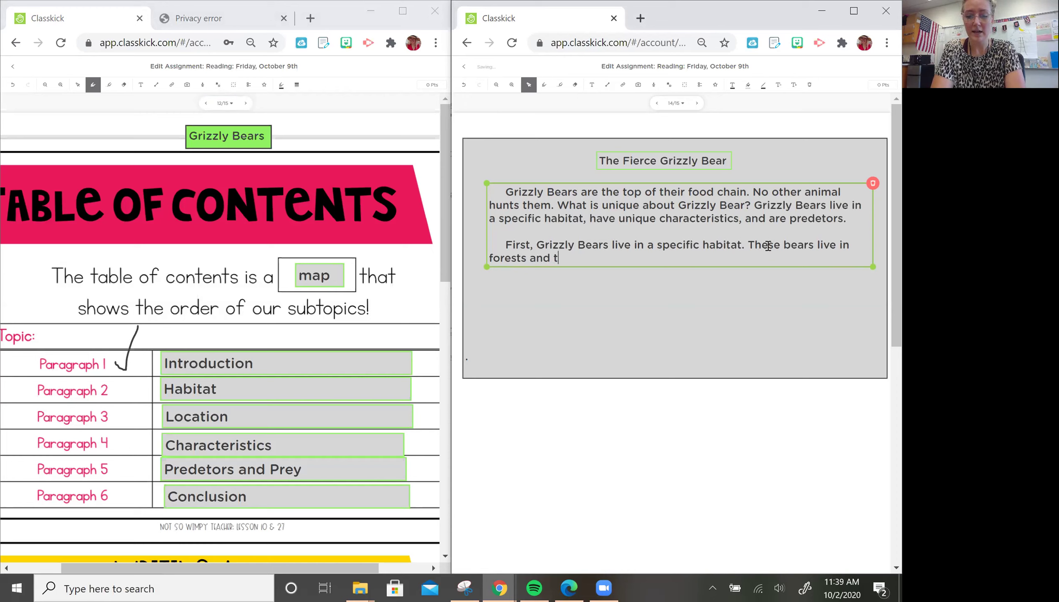
Step: Finish the habitat detail sentence with the correctly spelled plural "tundras."
type("undrea")
key("BackSpace")
key("BackSpace")
key("BackSpace")
type("a")
key("BackSpace")
type("ra.")
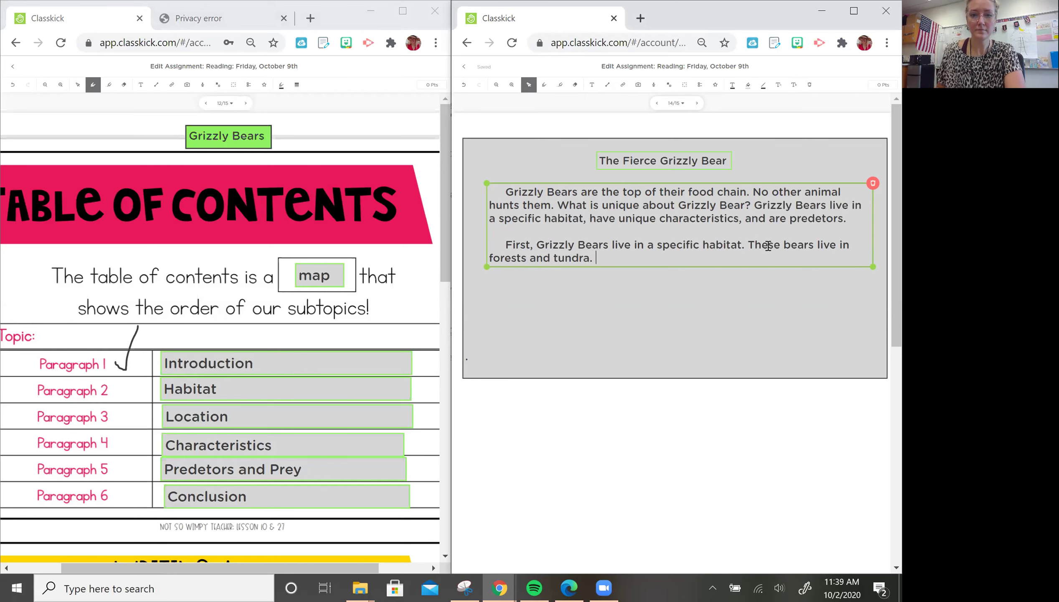
key("BackSpace")
type("s.")
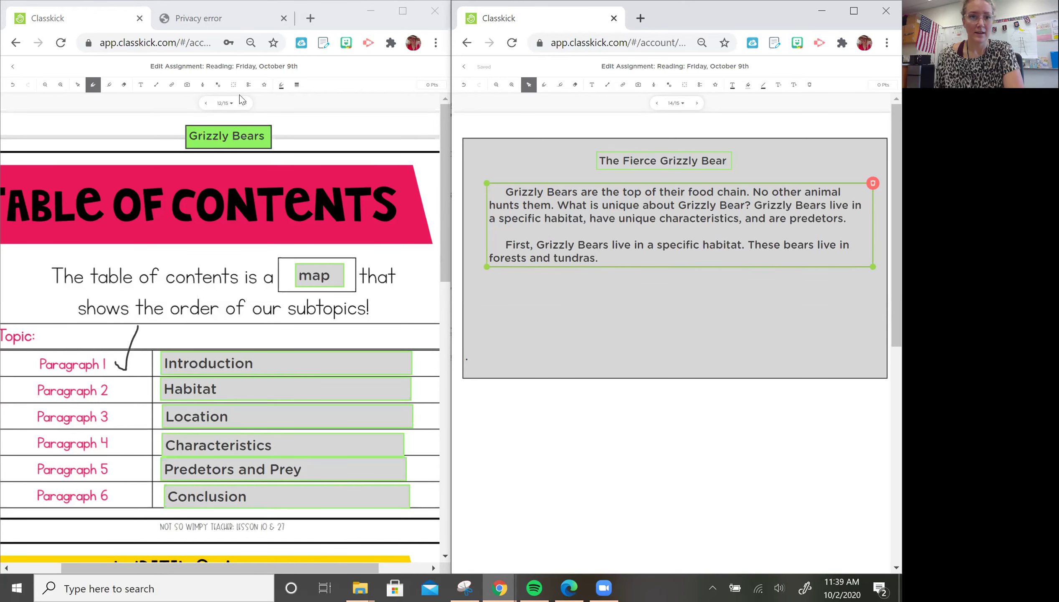
Step: Show planning page 13 and end the habitat paragraph with "Finally, Grizzly Bears only live in a specific habitat."
left_click(280, 225)
key("Right")
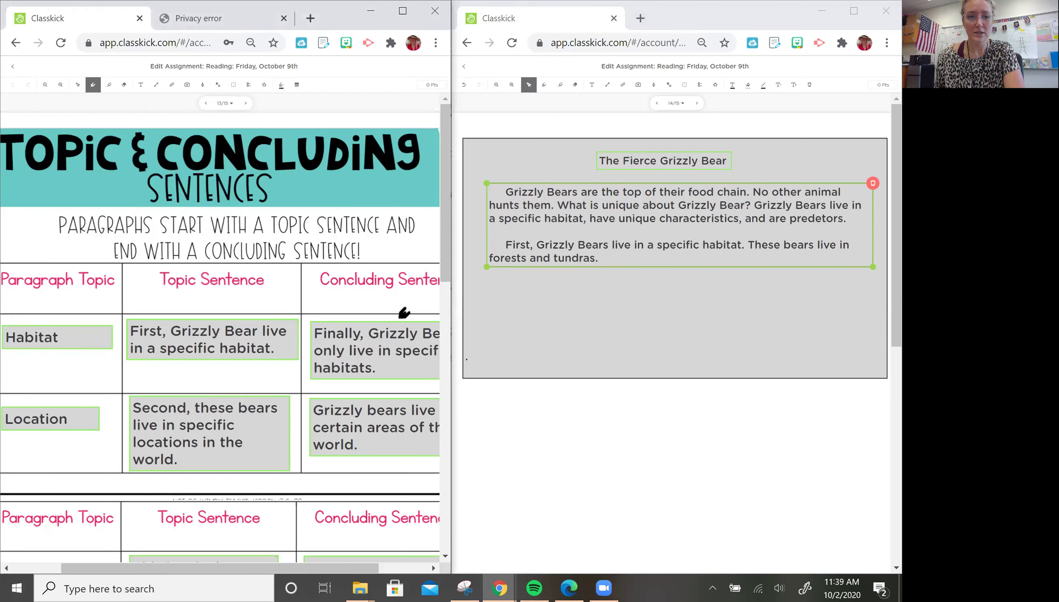
left_click(648, 256)
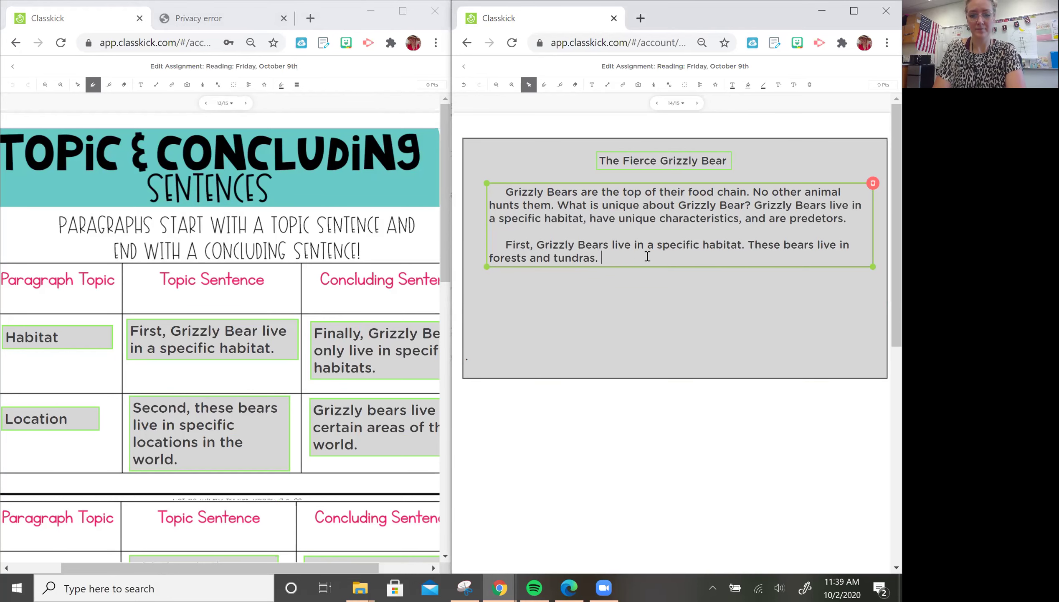
type("Finally, Grizzly ")
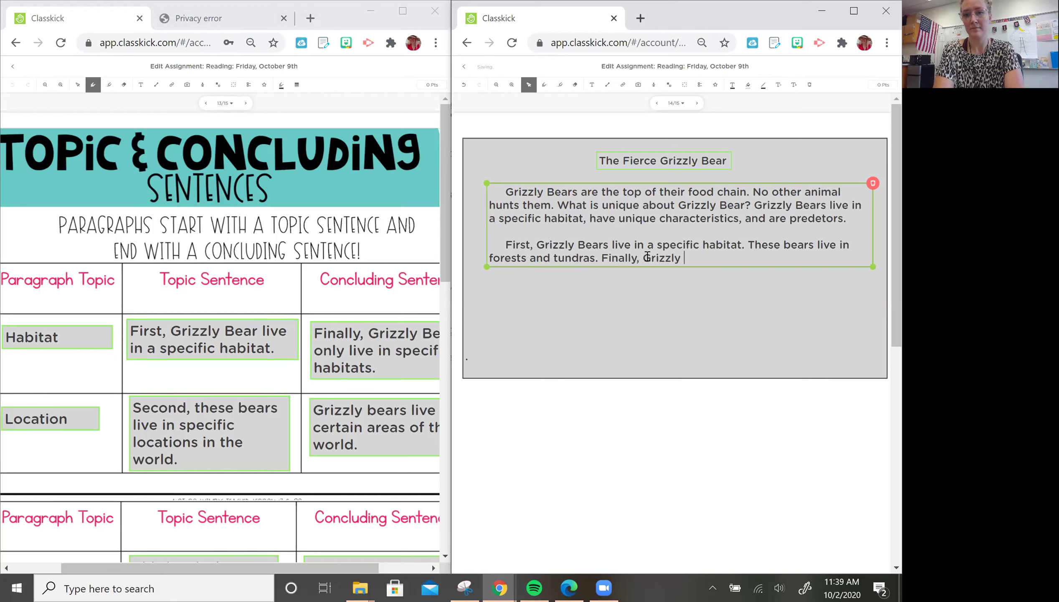
type("Bears ")
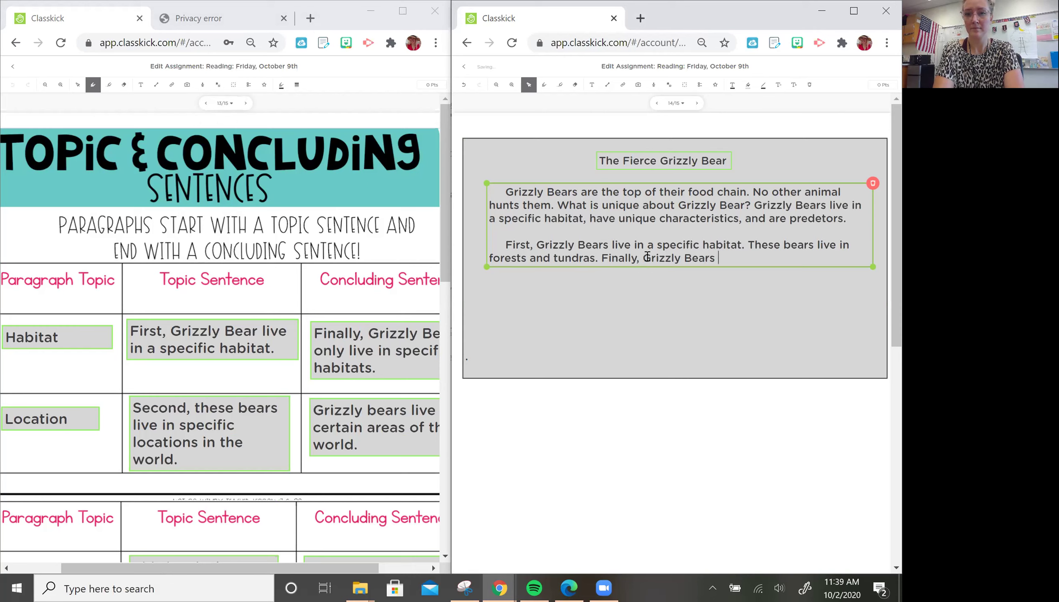
type("only liv")
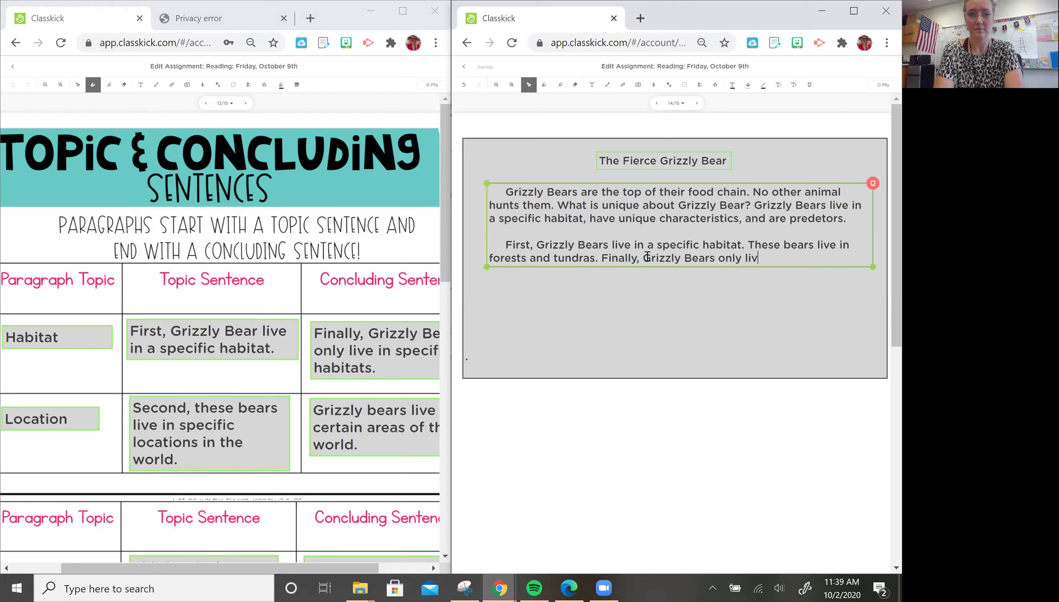
type("e in a specifi")
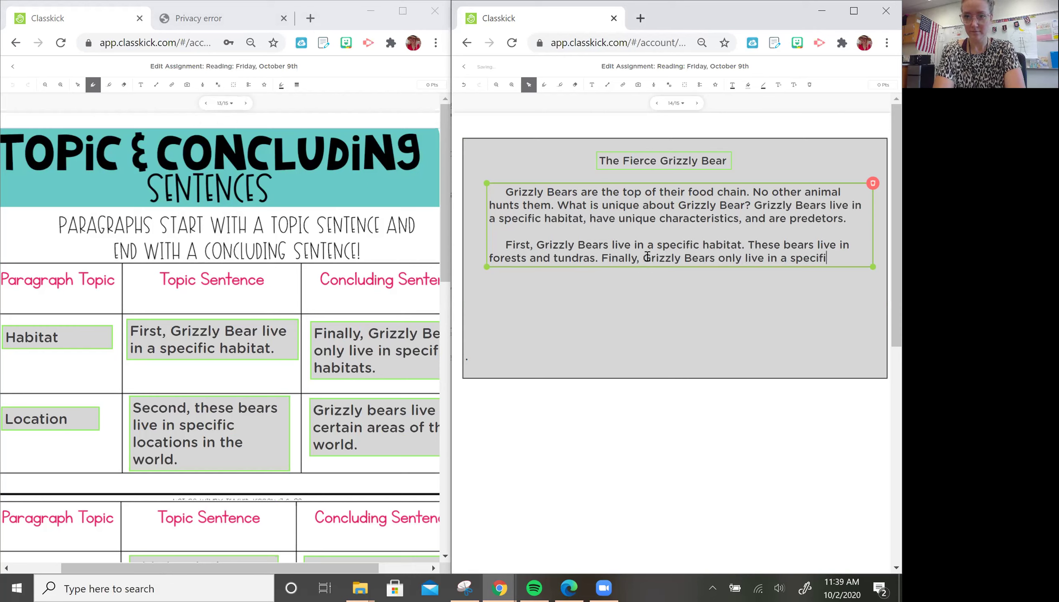
type("c habitat.")
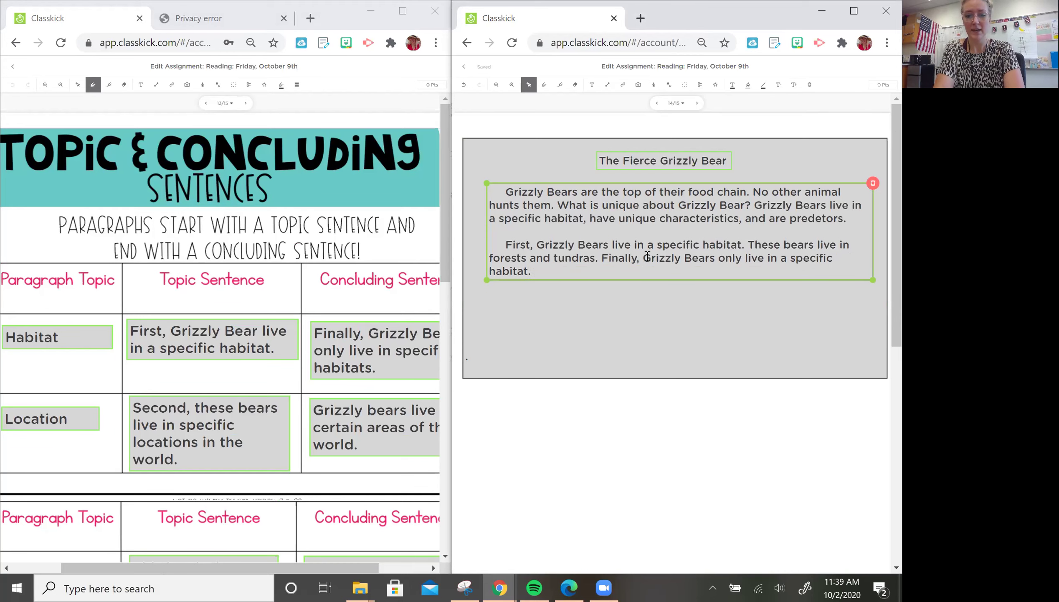
Step: Start a new paragraph after a blank line with the topic sentence "Second, these bears live in specific location in the world."
key("Return")
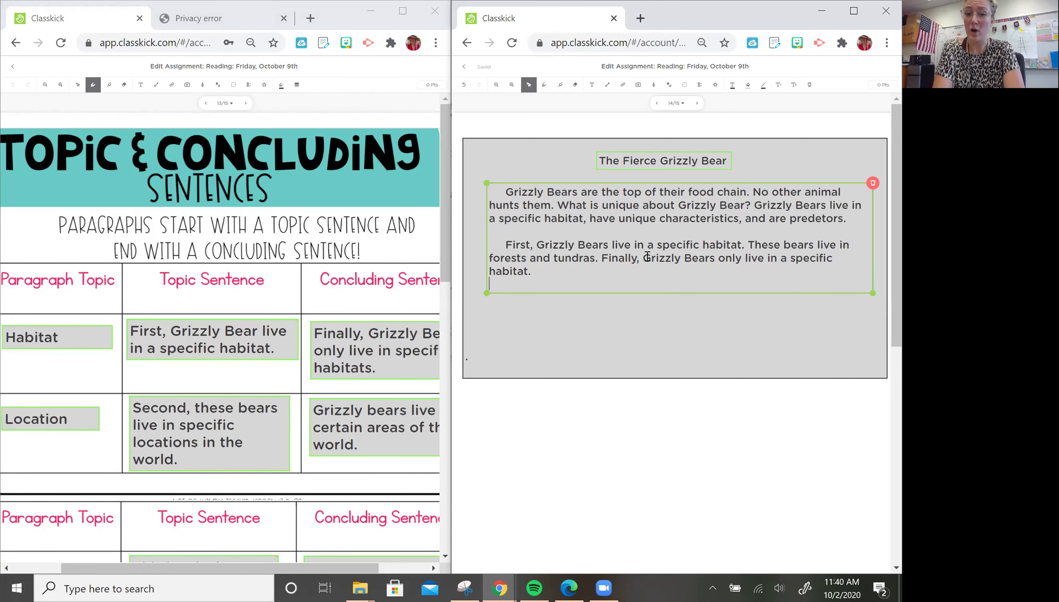
key("Return")
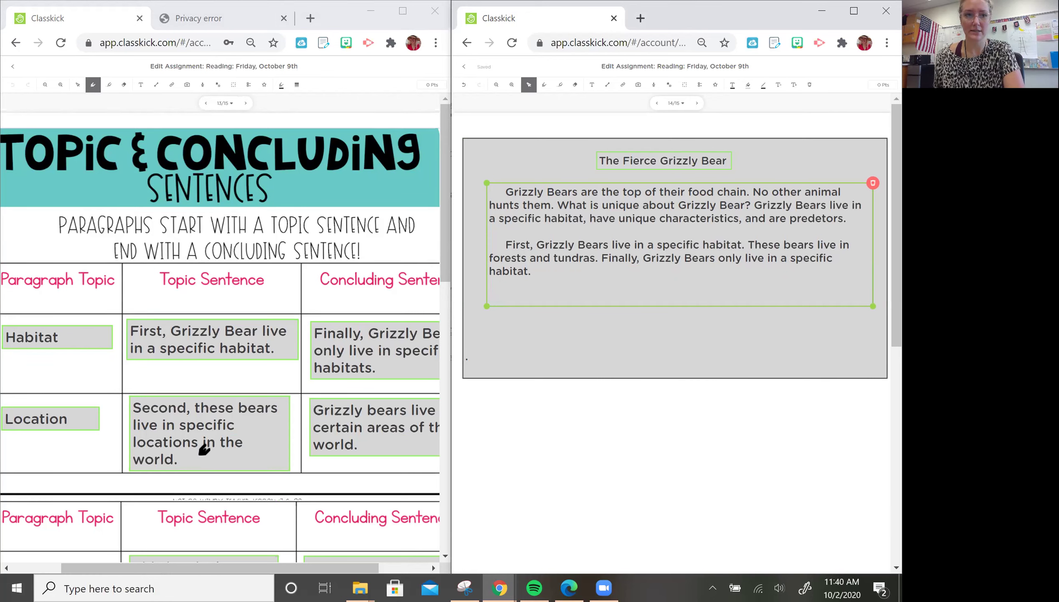
scroll(220, 423, "down", 2)
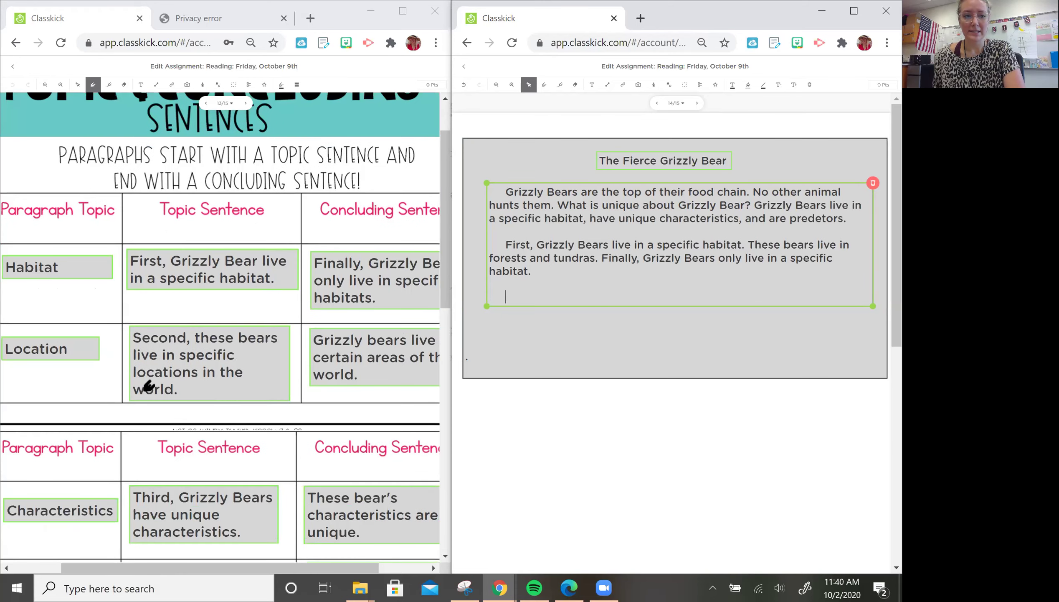
type("Second, these bears live in specific location ")
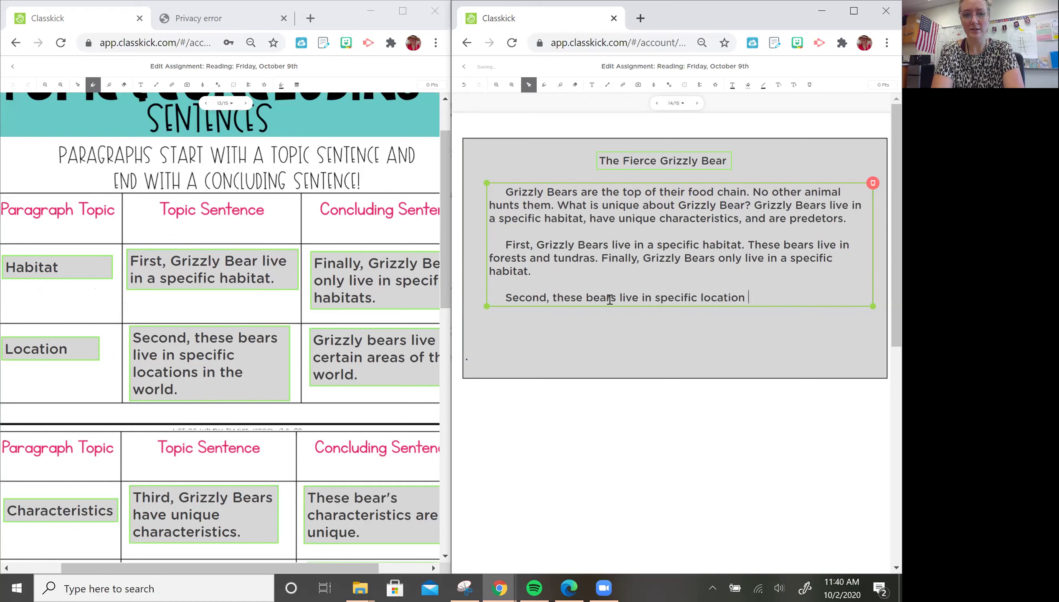
type("in the world.")
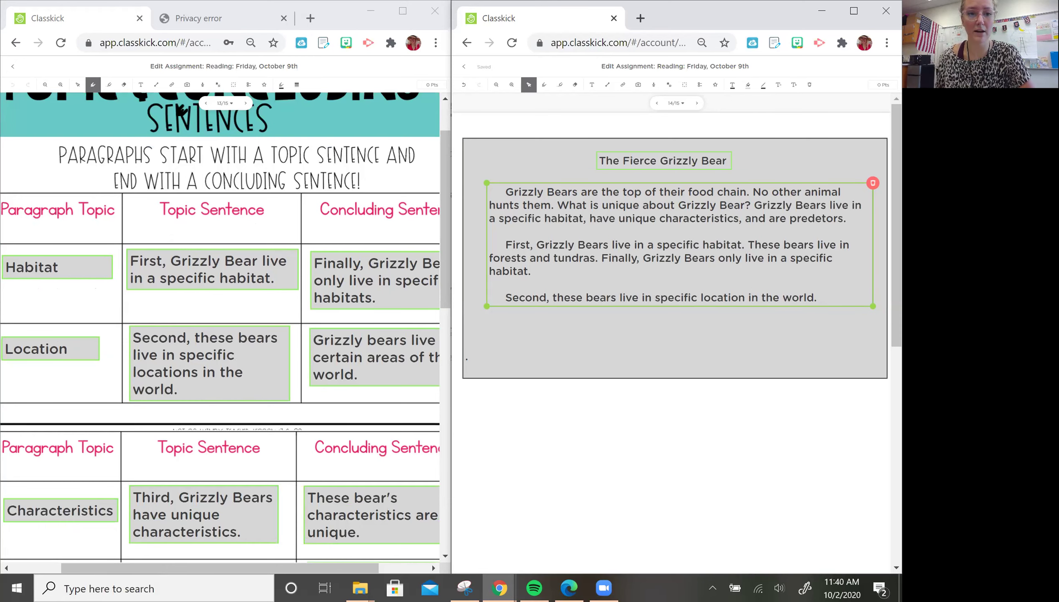
Step: Draw an arrow pointing to the Concluding Sentence heading, and bring up the location notes on the Subtopics planning page 11
mouse_move(294, 209)
left_mouse_down()
mouse_move(319, 197)
mouse_move(317, 228)
left_mouse_up()
left_click_drag(272, 142, 318, 228)
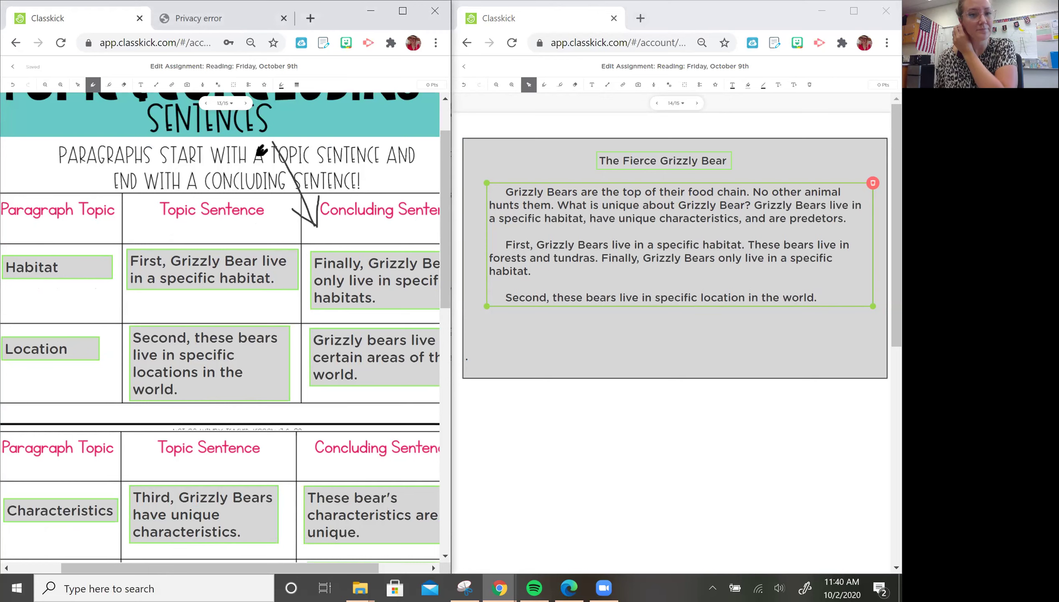
left_click(206, 103)
left_click(206, 103)
scroll(294, 264, "down", 5)
mouse_move(114, 243)
left_mouse_down()
mouse_move(42, 247)
mouse_move(104, 263)
mouse_move(118, 248)
left_mouse_up()
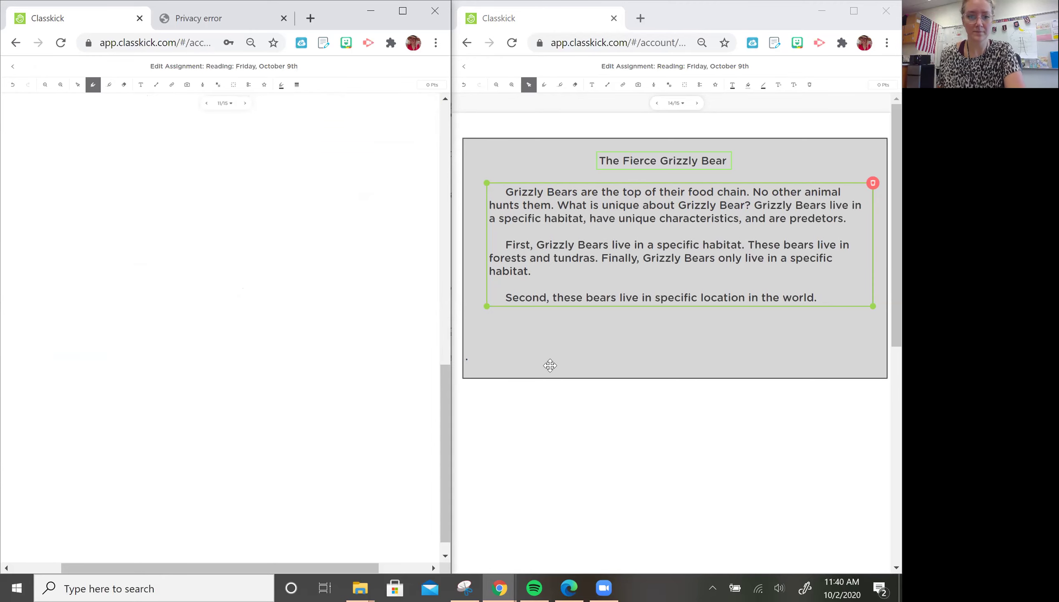
left_click(445, 280)
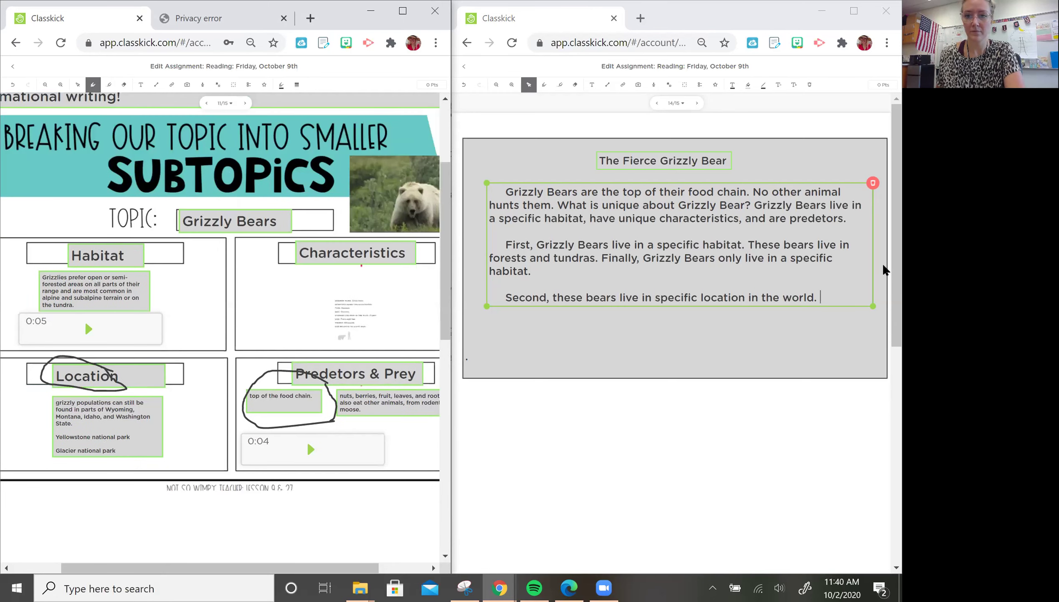
Step: Add the location detail sentence "The states they live in are Wyoming, Montana, Idaho, and Washington."
left_click(833, 295)
type("The")
key("BackSpace")
key("BackSpace")
type("he states they live in are")
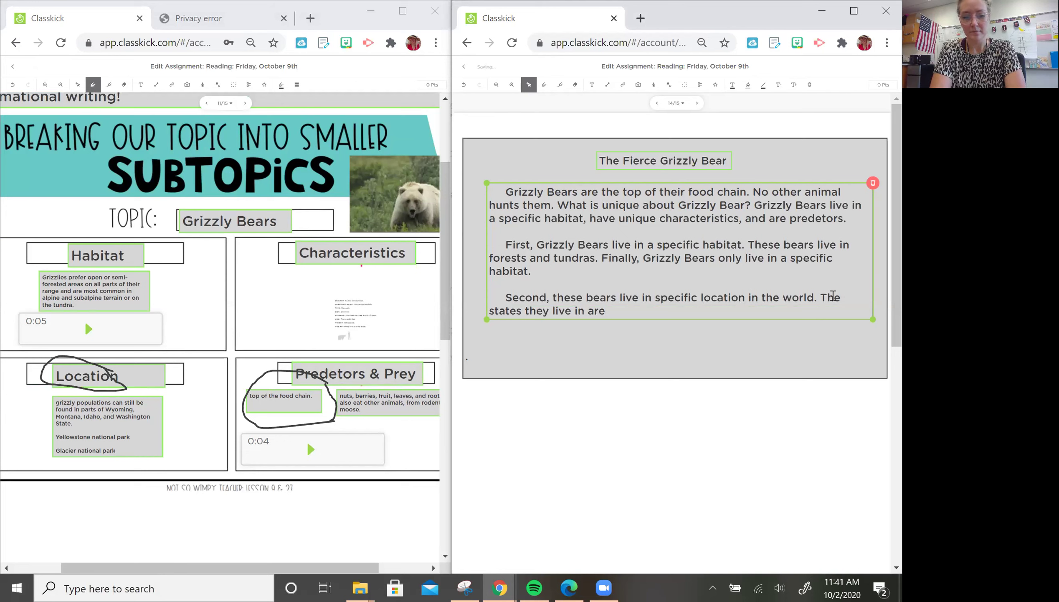
type(" Wyoming.")
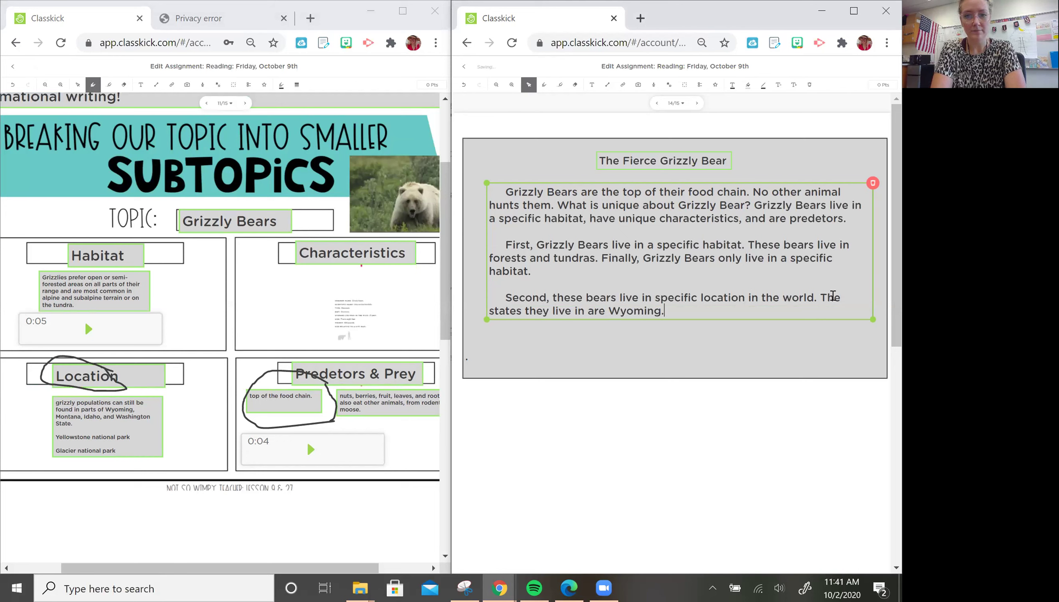
type(" Montana")
key("BackSpace")
key("BackSpace")
type("na, Idaho, and Washin")
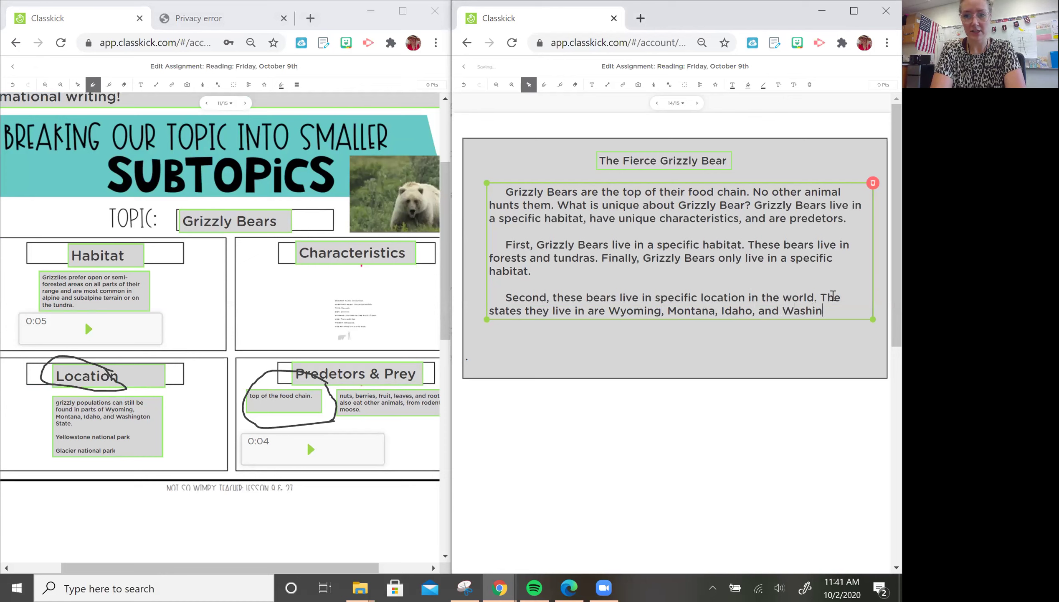
type("gton.")
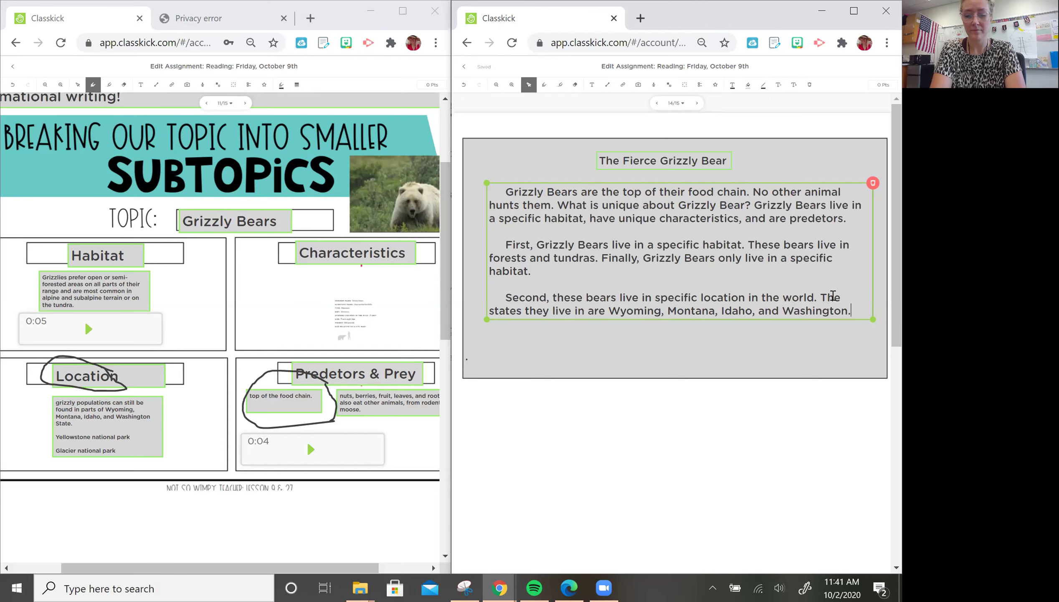
Step: Add a second location detail sentence, "These bears also live in Yellowstone National Park and Glacier National Park."
type(" These b")
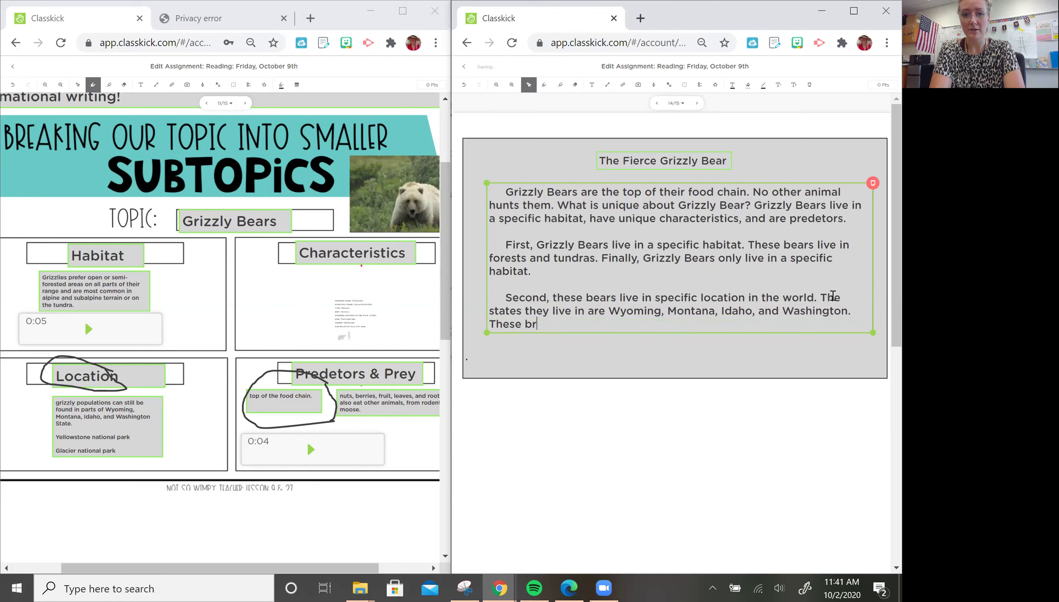
type("ears als")
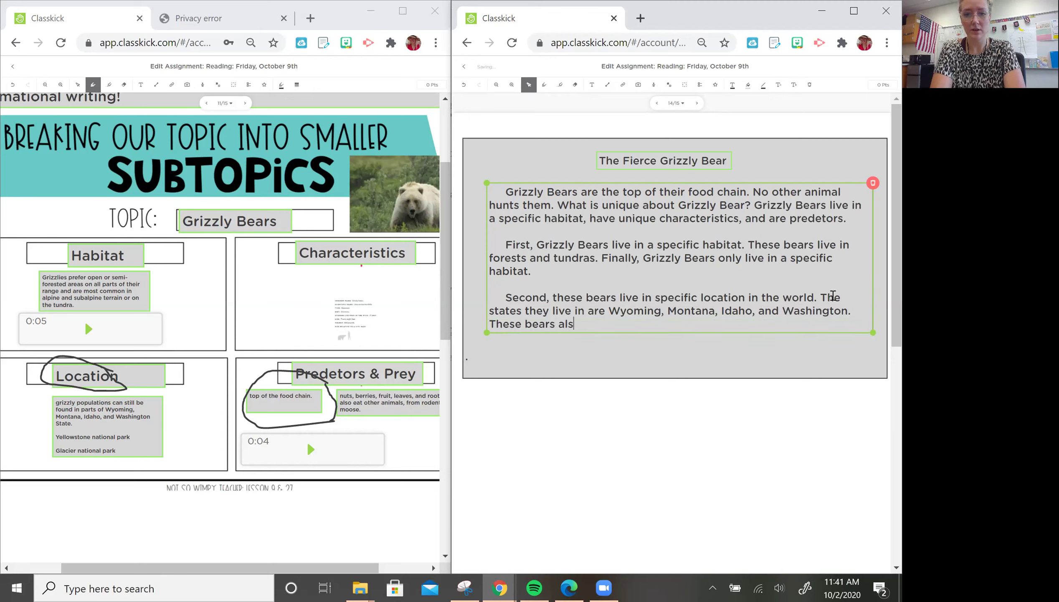
type("o live in Ye")
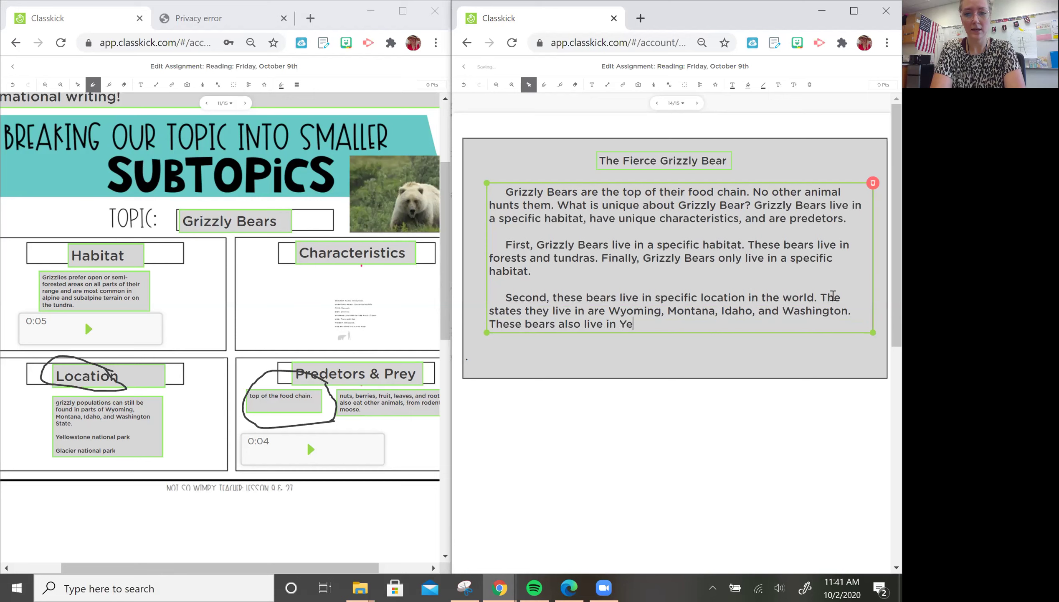
type("llowsto")
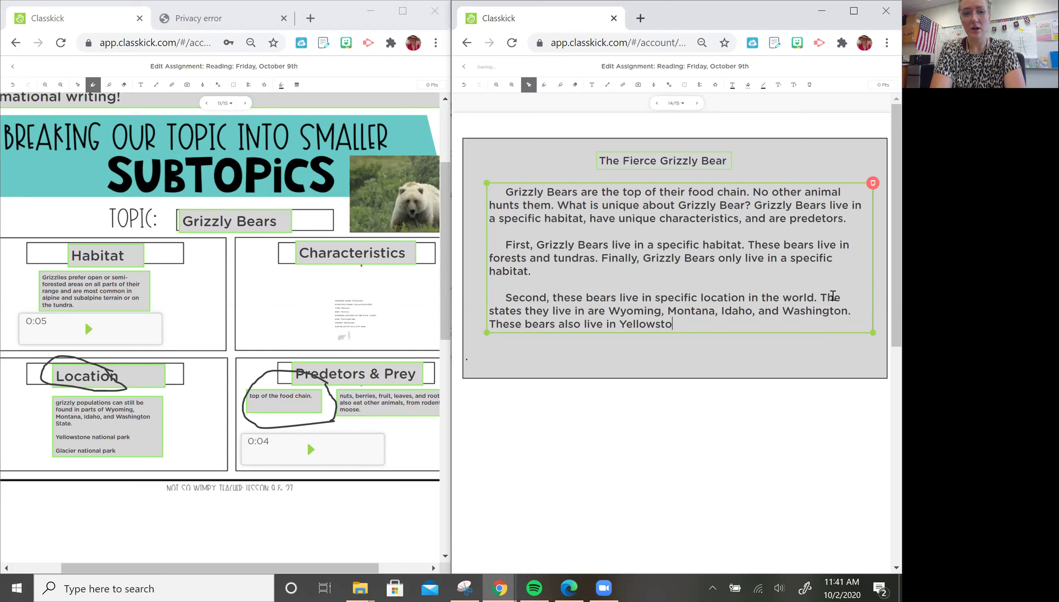
type("ne Nationa")
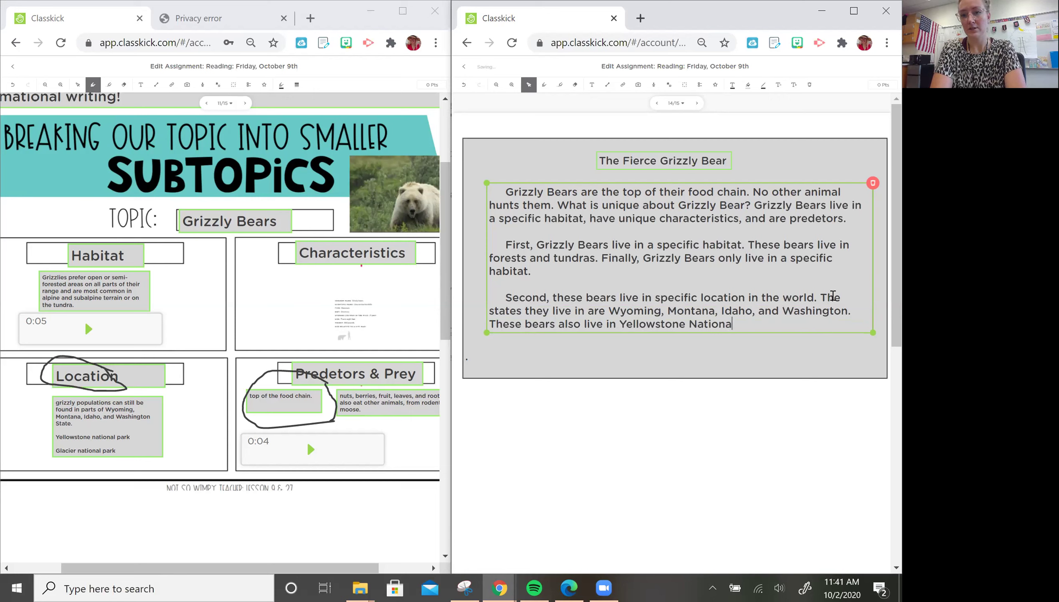
type("l Park")
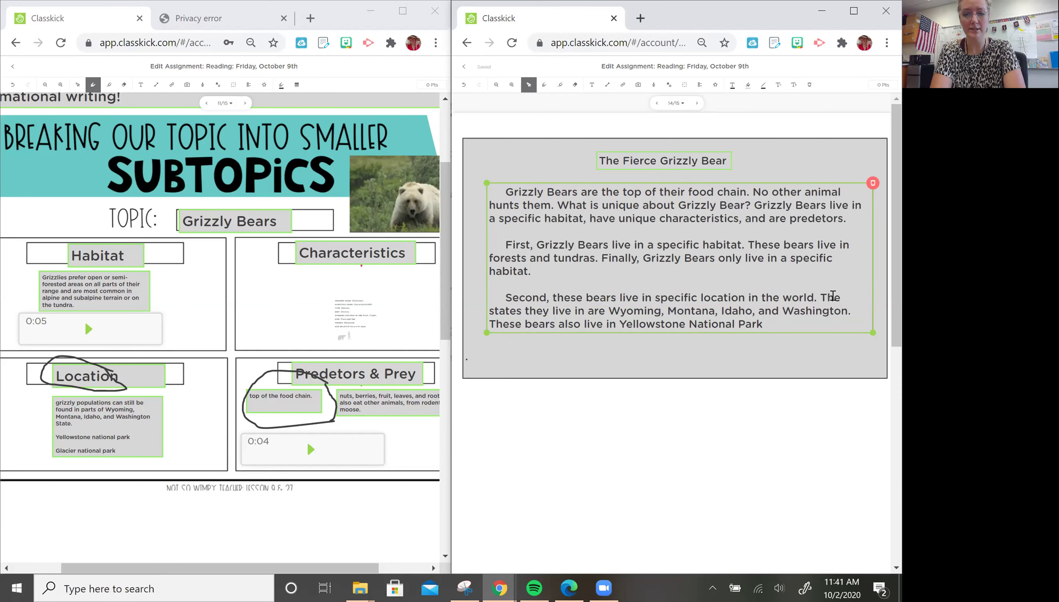
type("and Gl")
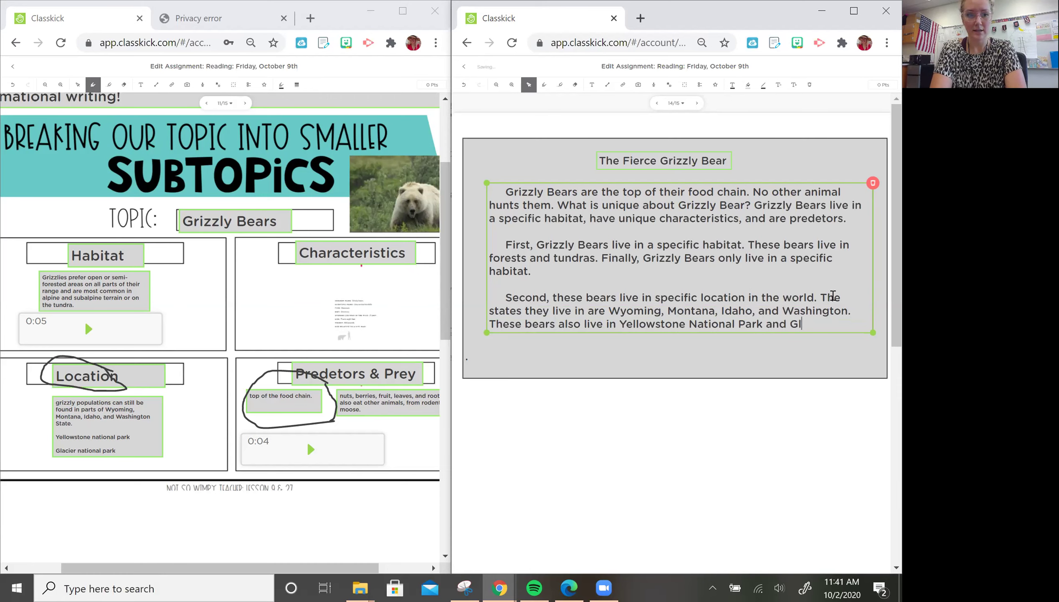
type("acier National Park.")
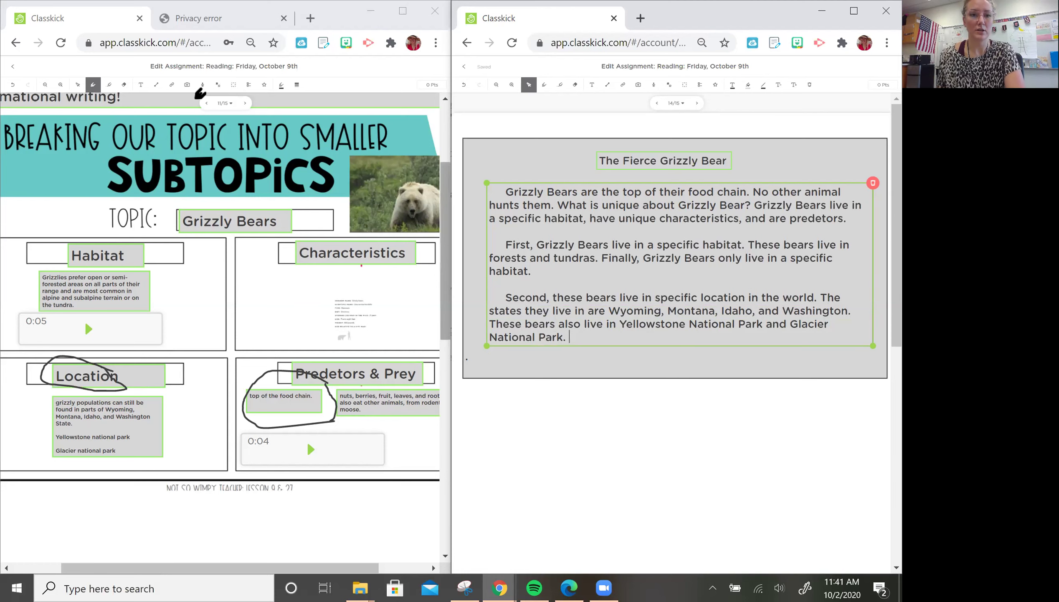
Step: Return the planning view to page 13 and conclude the location paragraph with "Grizzly bears live in certain areas of the world."
left_click(246, 103)
left_click(245, 104)
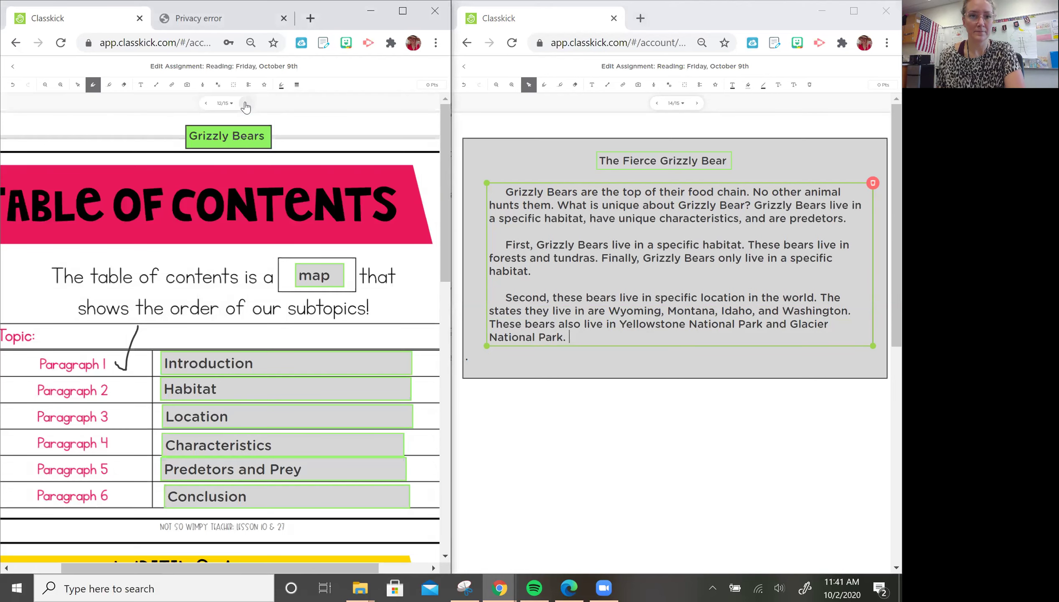
left_click(246, 104)
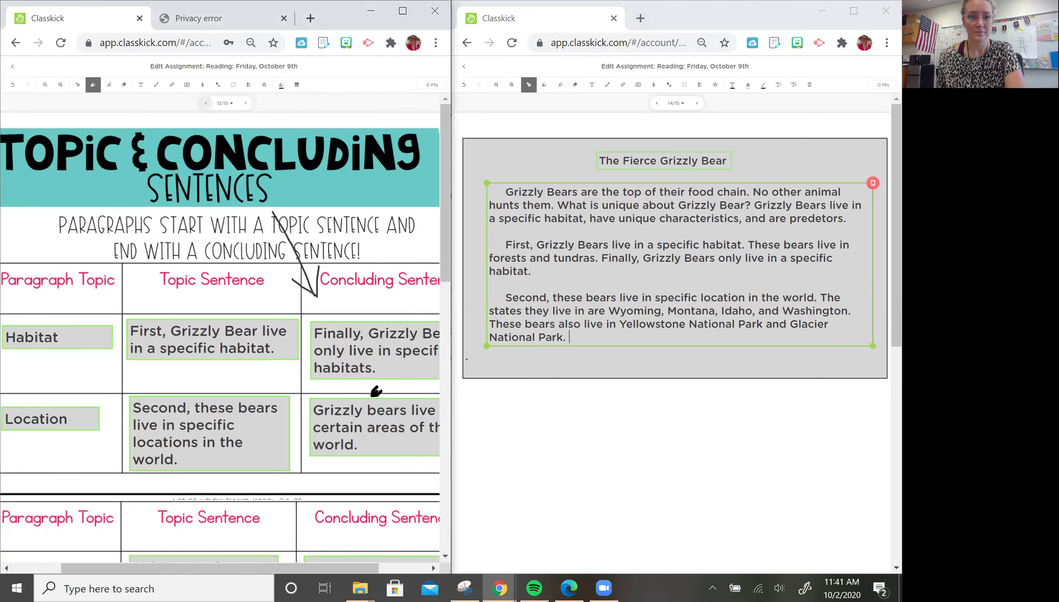
scroll(408, 437, "down", 1)
scroll(407, 437, "down", 1)
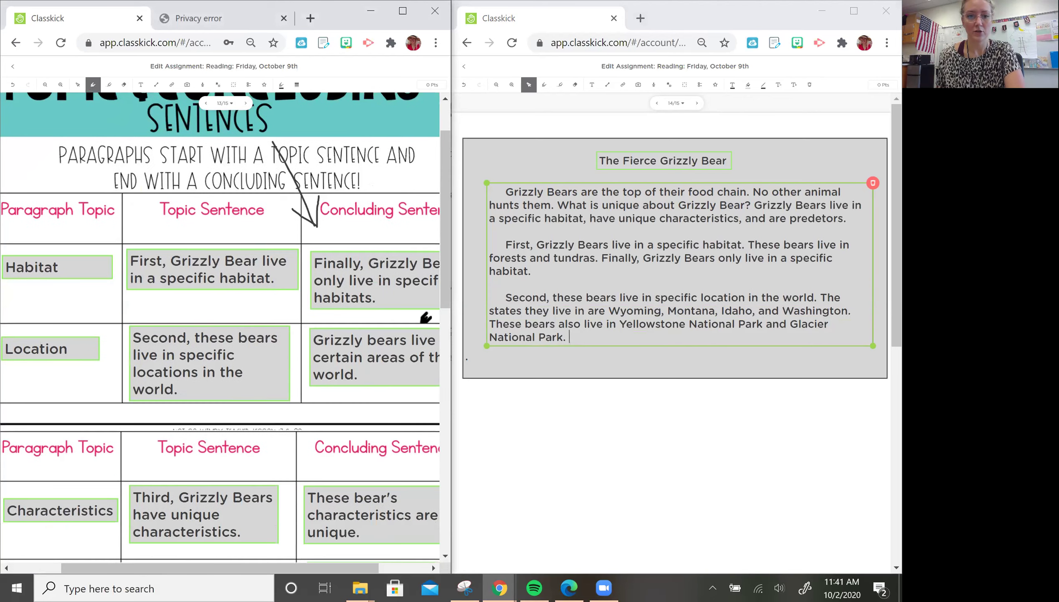
left_click(640, 340)
type("Grizz")
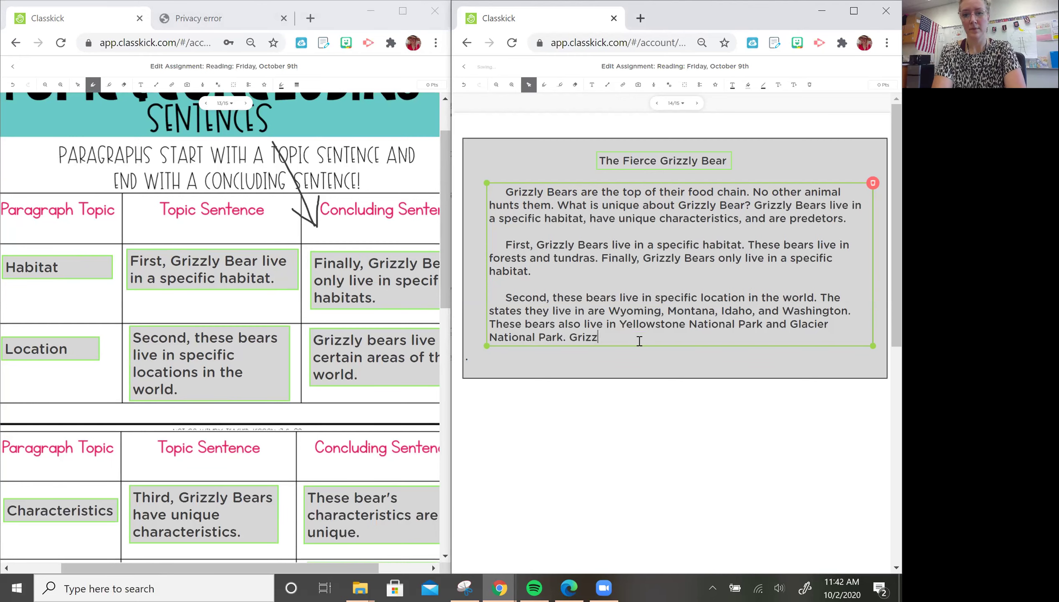
type("ly bears live in certain")
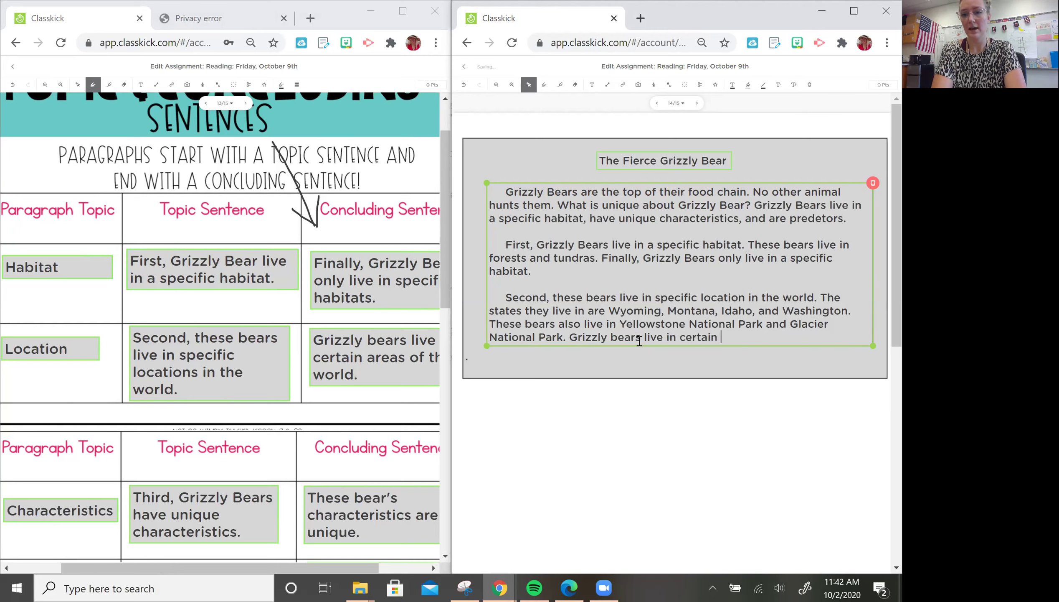
type("orld.")
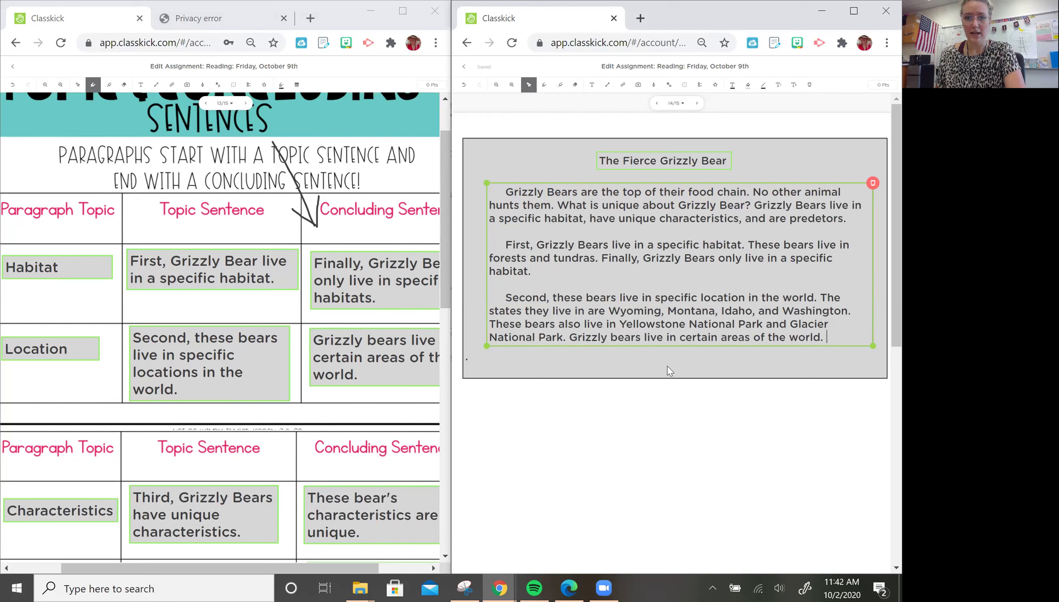
Step: Resize the gray background box behind the essay text from its lower-left corner
left_click(629, 367)
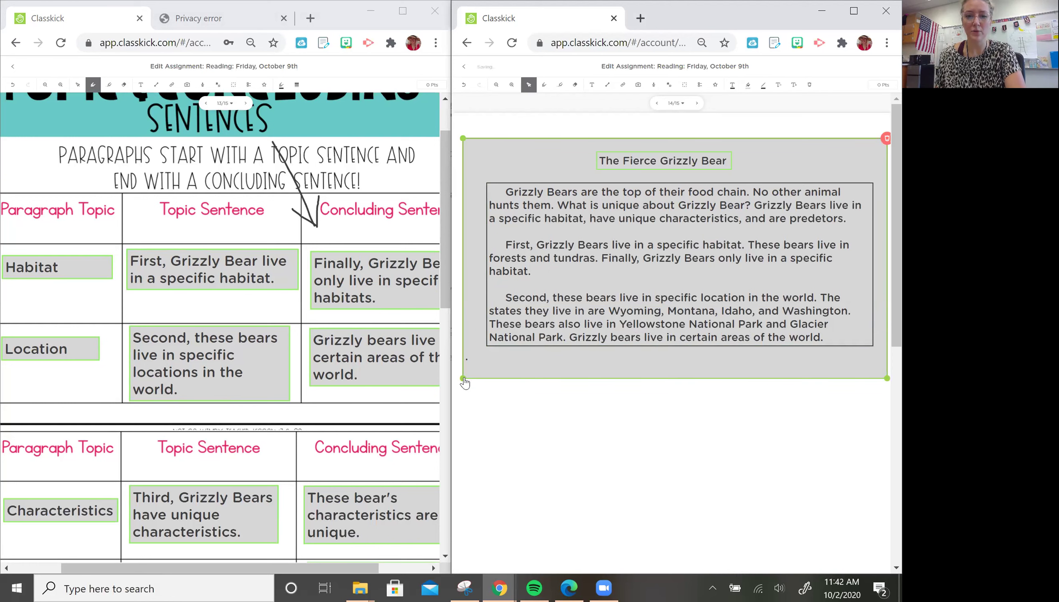
left_click_drag(465, 382, 475, 458)
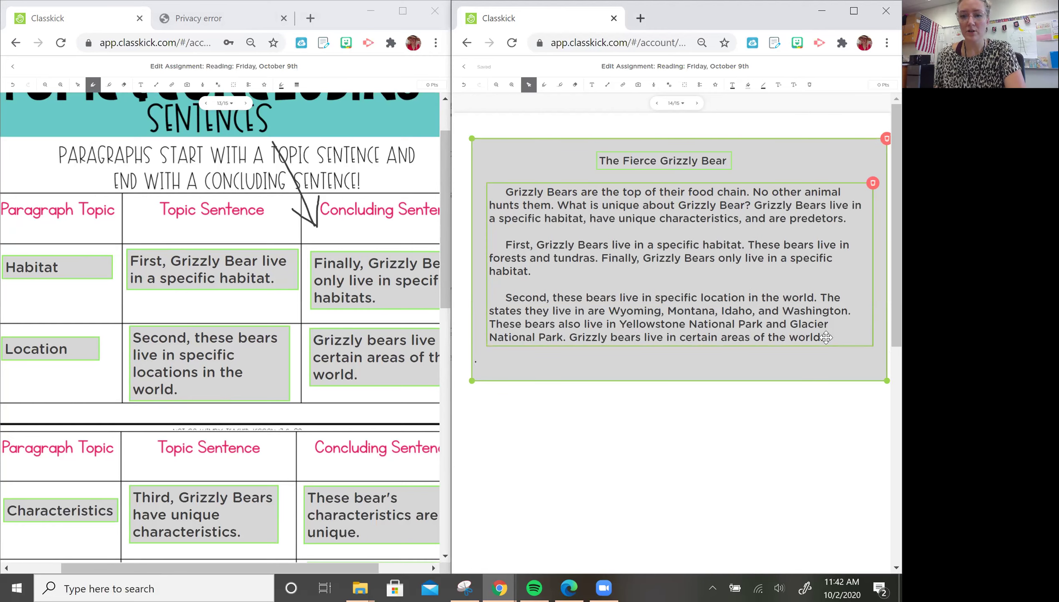
Step: Extend the essay text box with a long run of blank lines below the location paragraph for further writing
left_click(845, 365)
key("Return")
key("Return")
key("Return")
key("Return")
key("Return")
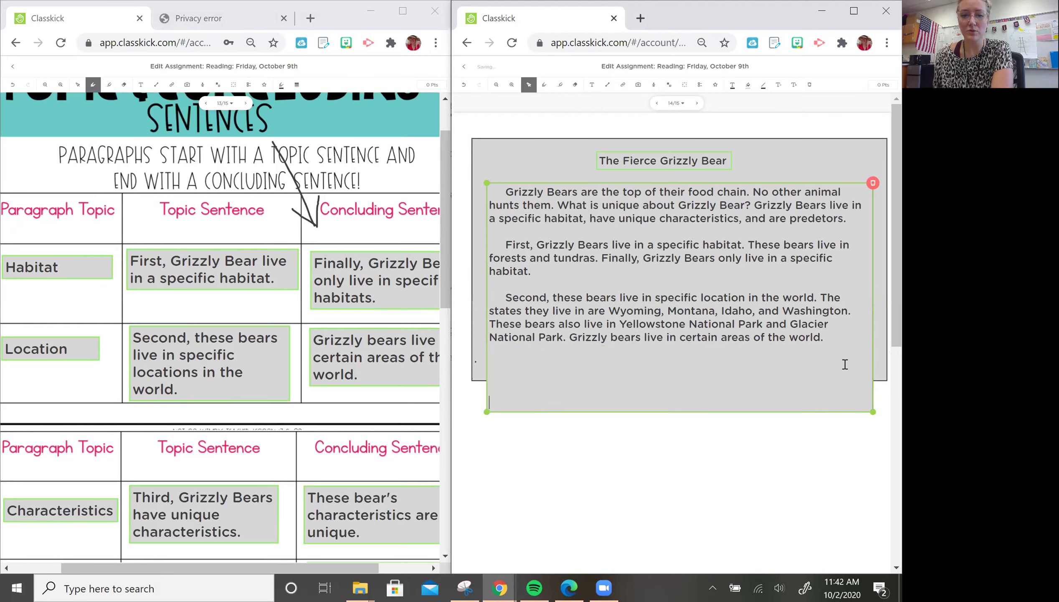
key("Return")
key("Return")
key("Return")
key("Return")
key("Return")
key("Return")
key("Return")
key("Return")
key("Return")
key("Return")
key("Return")
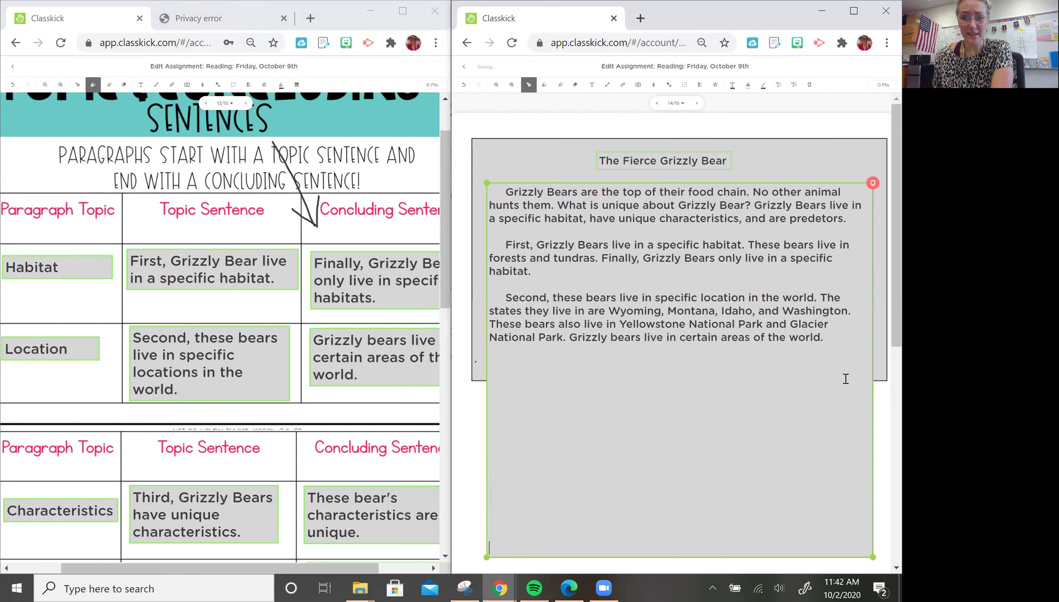
key("Return")
key("Return")
scroll(820, 379, "down", 3)
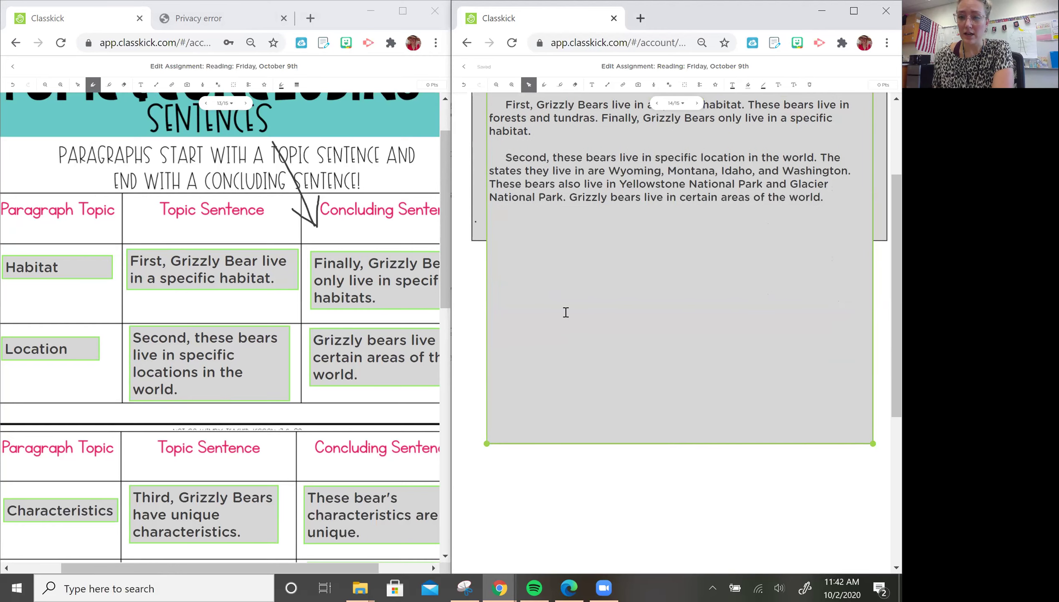
key("Return")
key("Return")
key("Return")
key("Return")
key("Return")
key("Return")
key("Return")
key("Return")
key("Return")
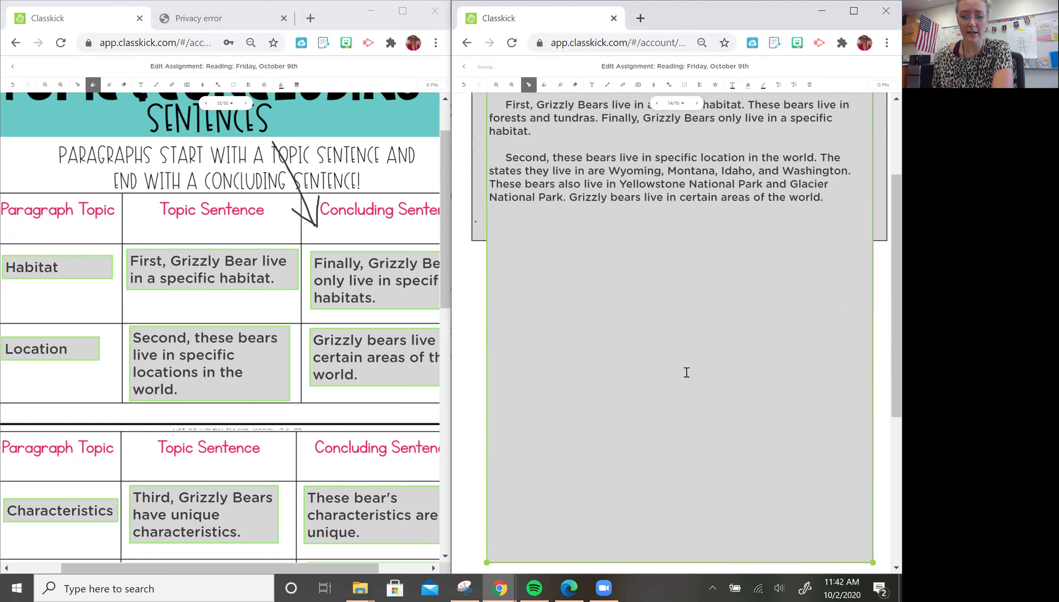
Step: Review the planning pages from subtopics on page 11 through topic and concluding sentences on page 13, then return to the essay on page 14
left_click(657, 105)
left_click(658, 104)
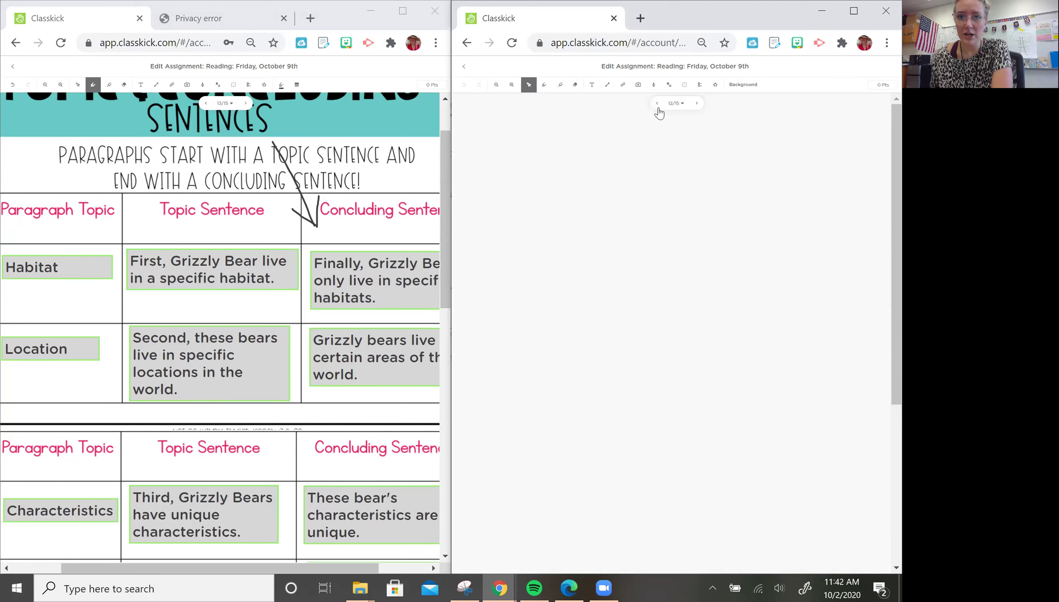
key("Left")
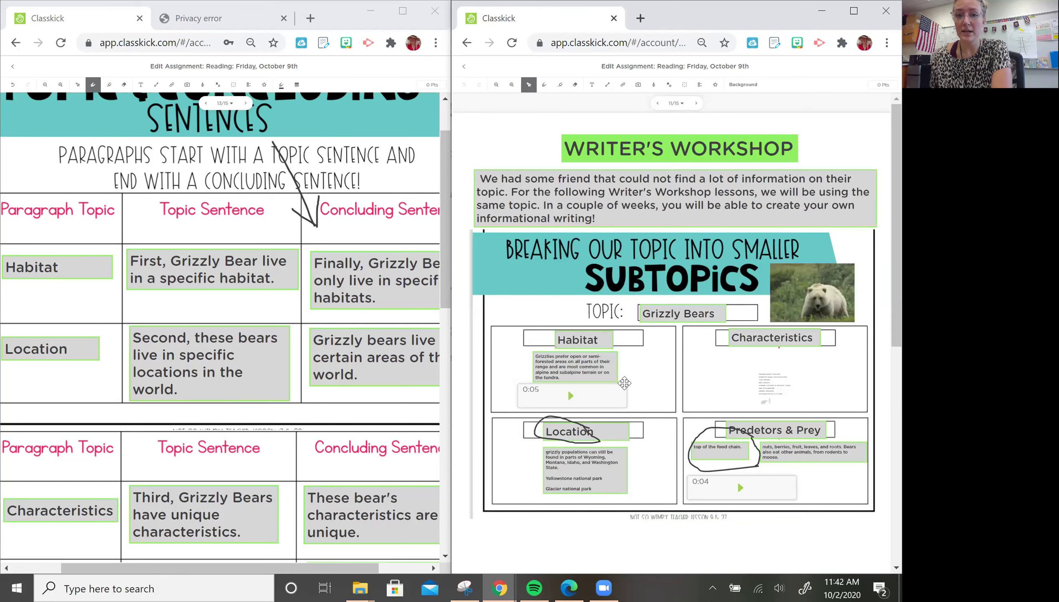
left_click(697, 104)
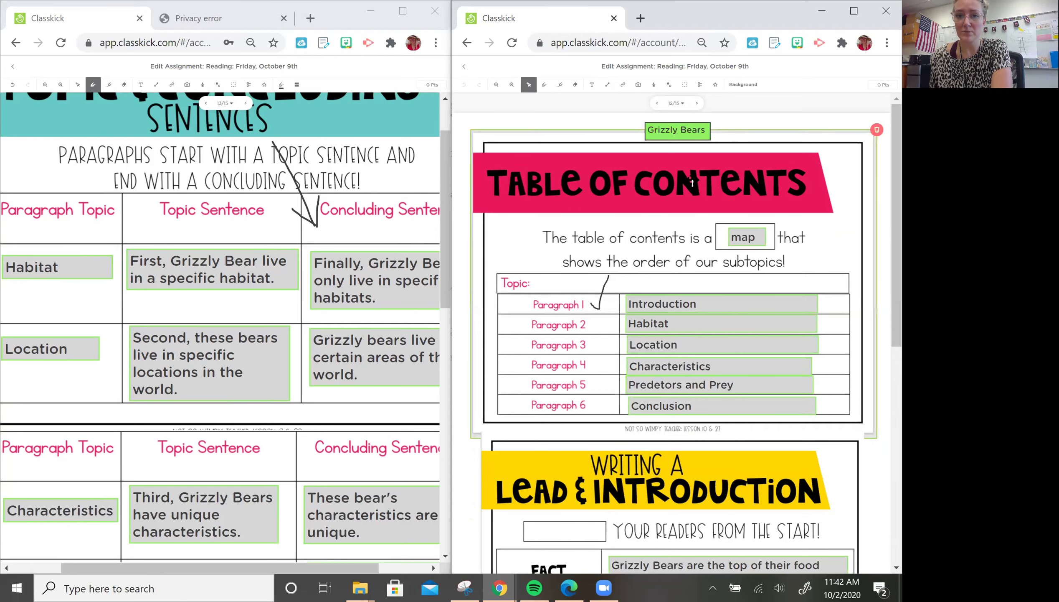
left_click(697, 103)
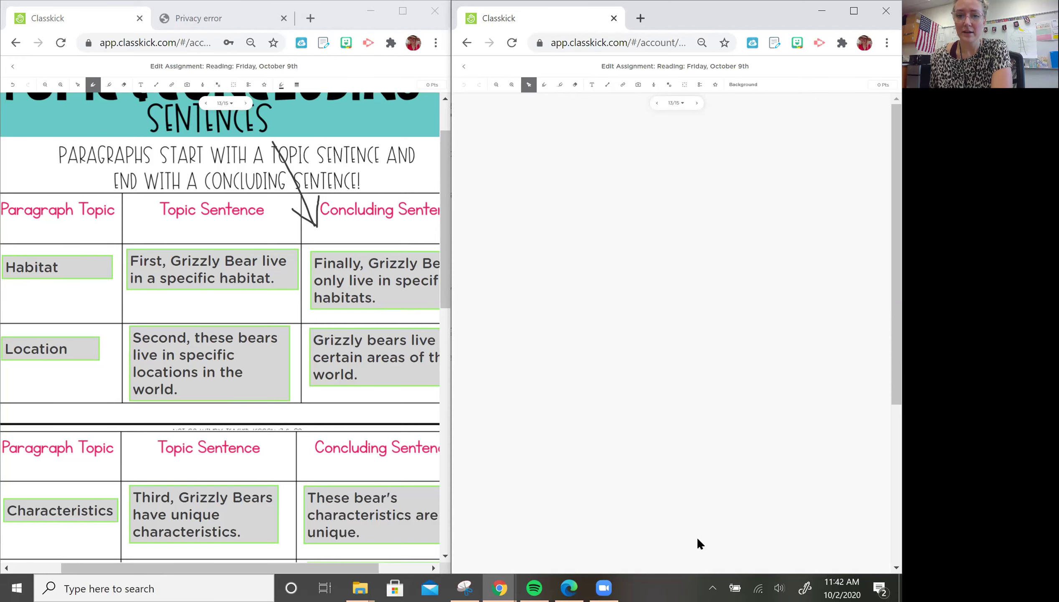
scroll(737, 402, "down", 3)
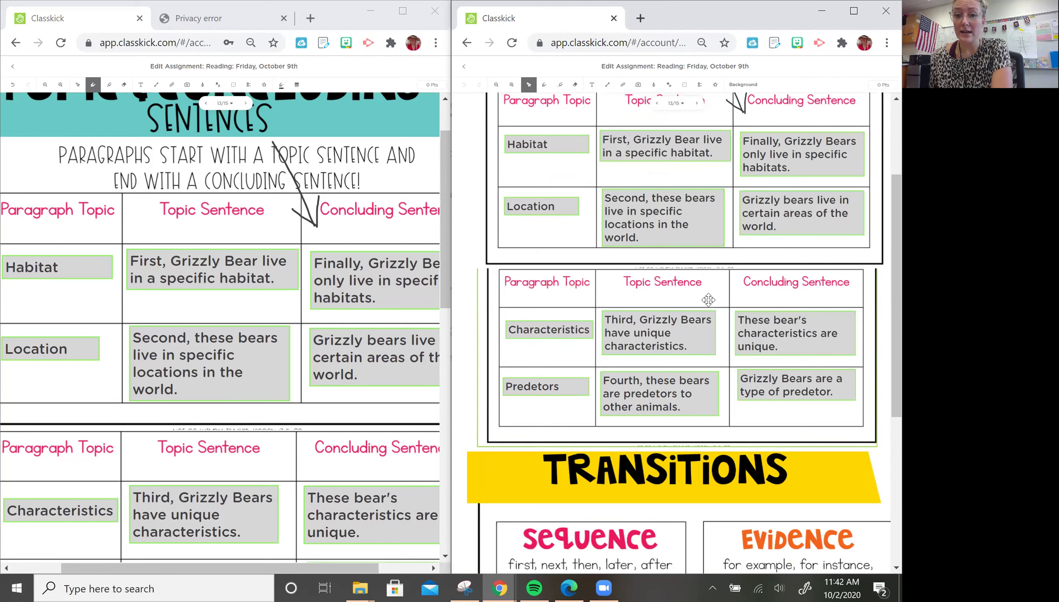
left_click(696, 105)
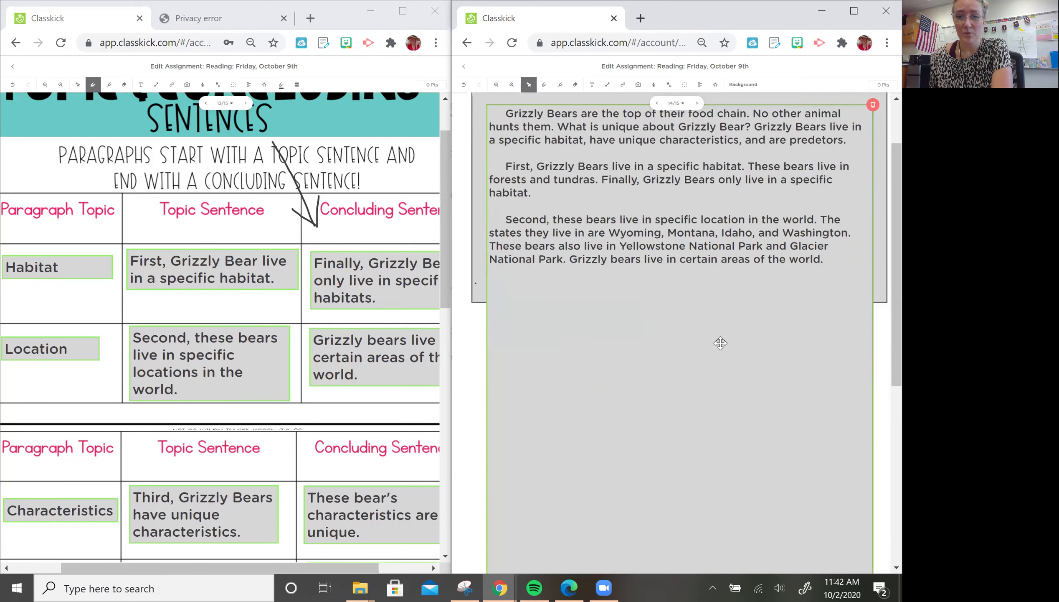
Step: Shift the title "The Fierce Grizzly Bear" slightly to the right above the essay text
scroll(692, 321, "up", 2)
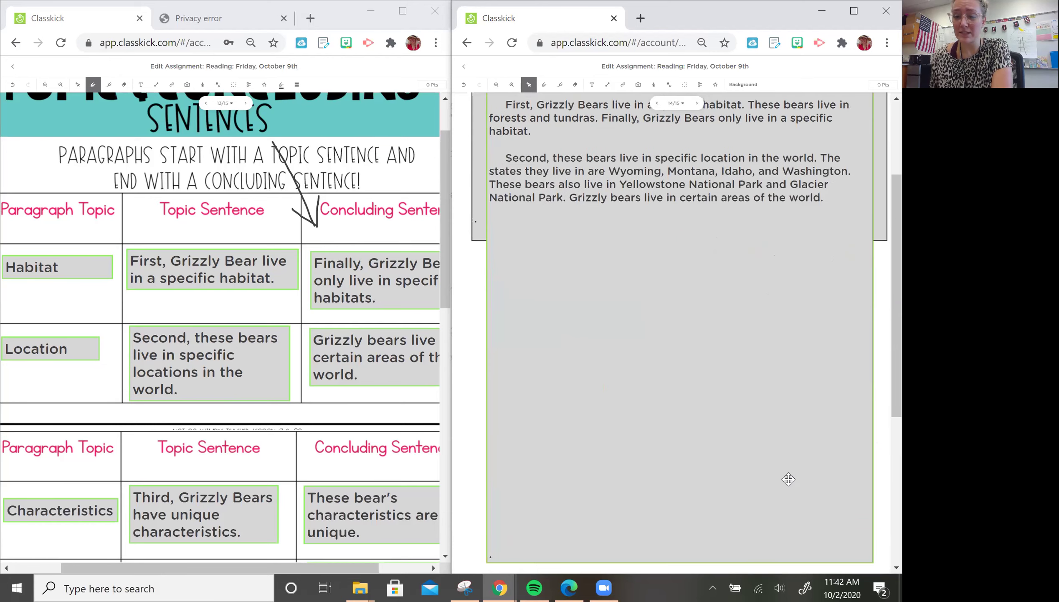
scroll(816, 434, "up", 4)
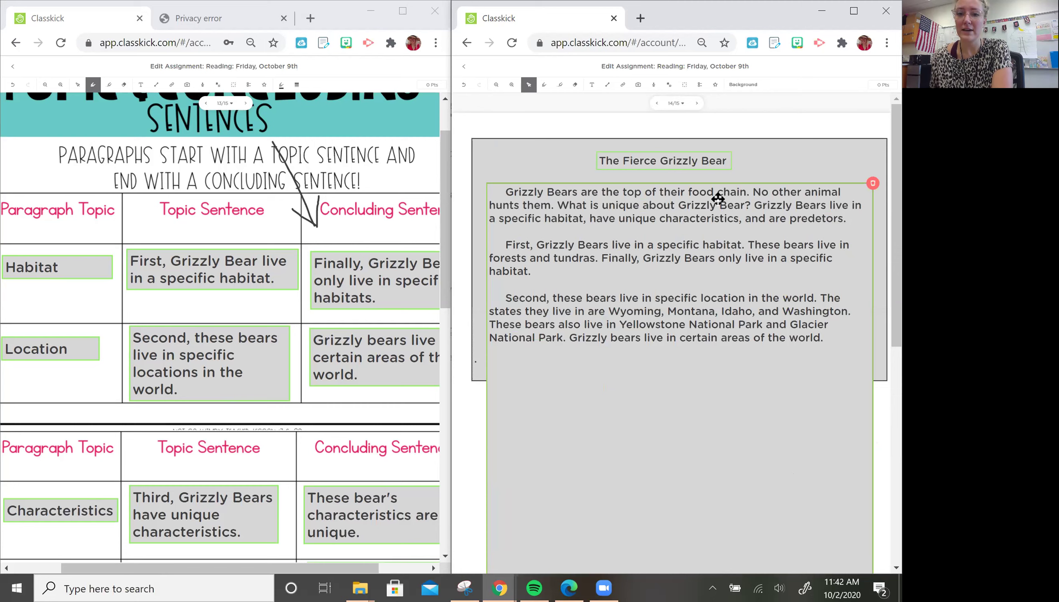
left_click_drag(684, 164, 704, 164)
left_click(707, 311)
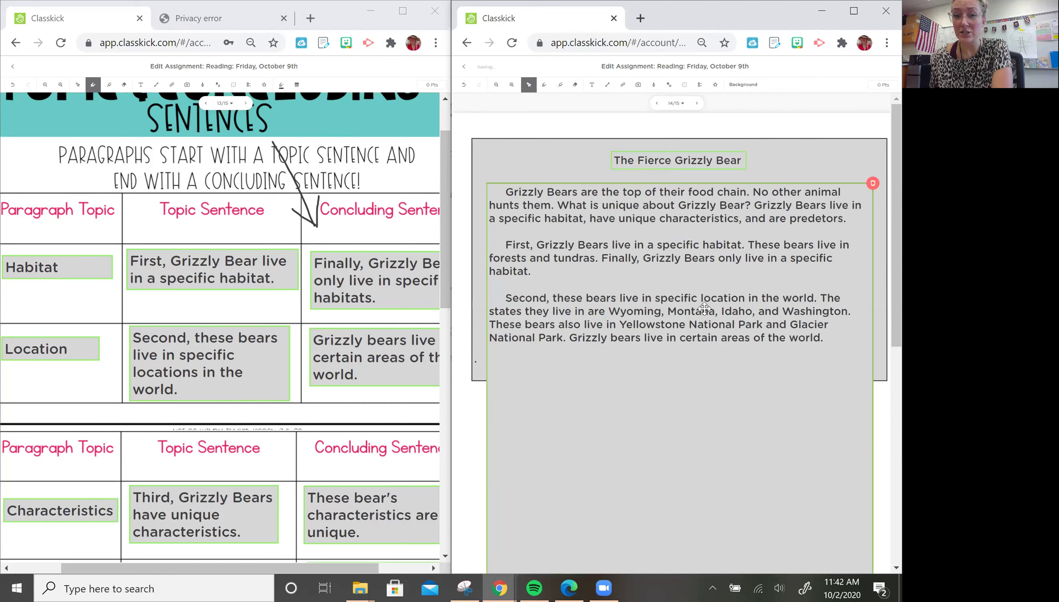